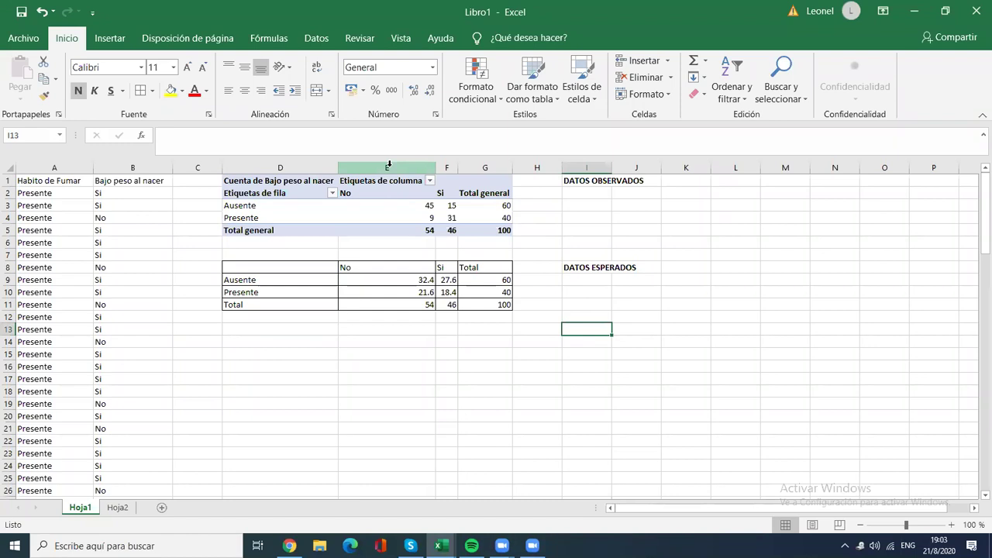
Enter the heading "ERROES AL CUADRADO" in cell I13
{"action": "type", "text": "R"}
{"action": "key", "text": "BackSpace"}
{"action": "type", "text": "ROES A"}
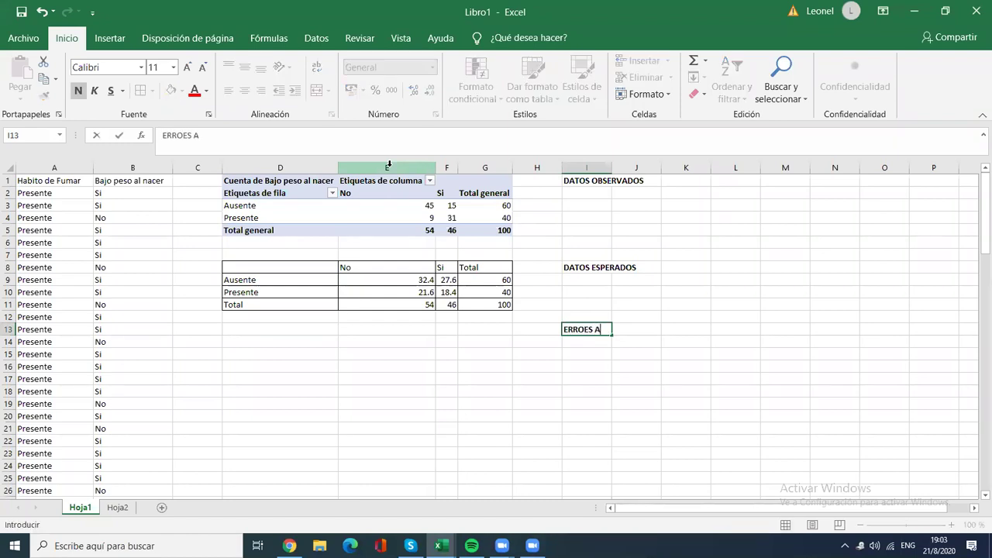
{"action": "type", "text": "L CUADRADO"}
{"action": "key", "text": "Return"}
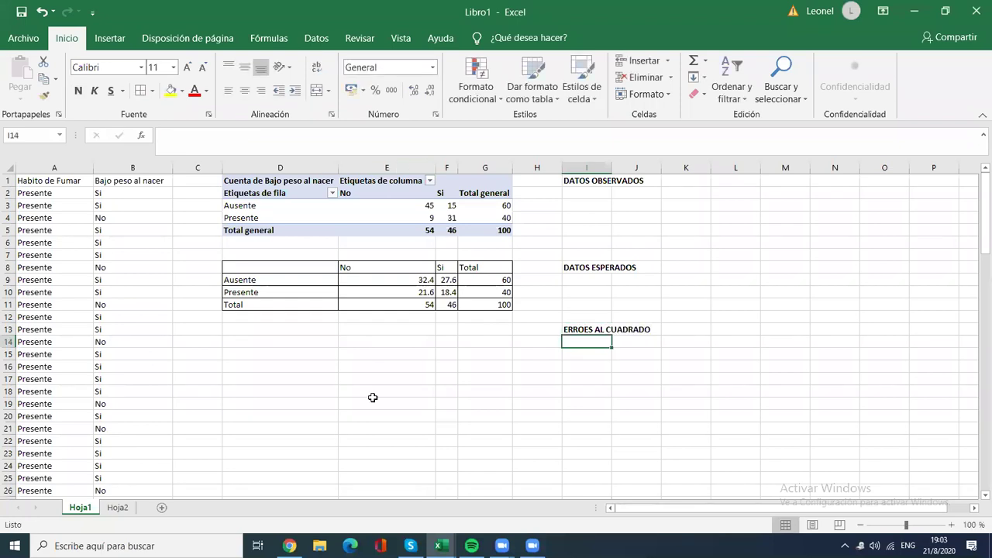
{"action": "left_click", "coordinate": [290, 339]}
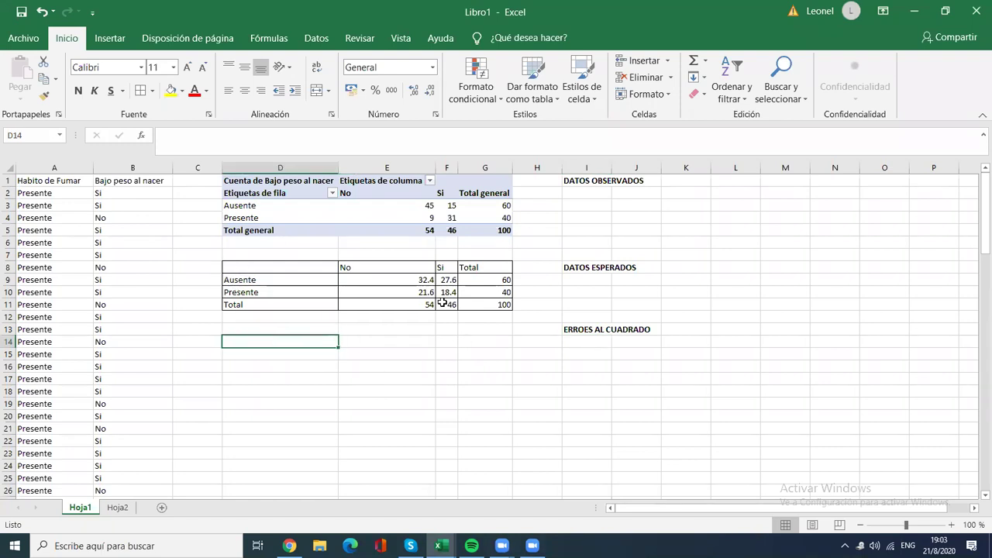
{"action": "left_click", "coordinate": [439, 351]}
{"action": "type", "text": "A"}
{"action": "key", "text": "Escape"}
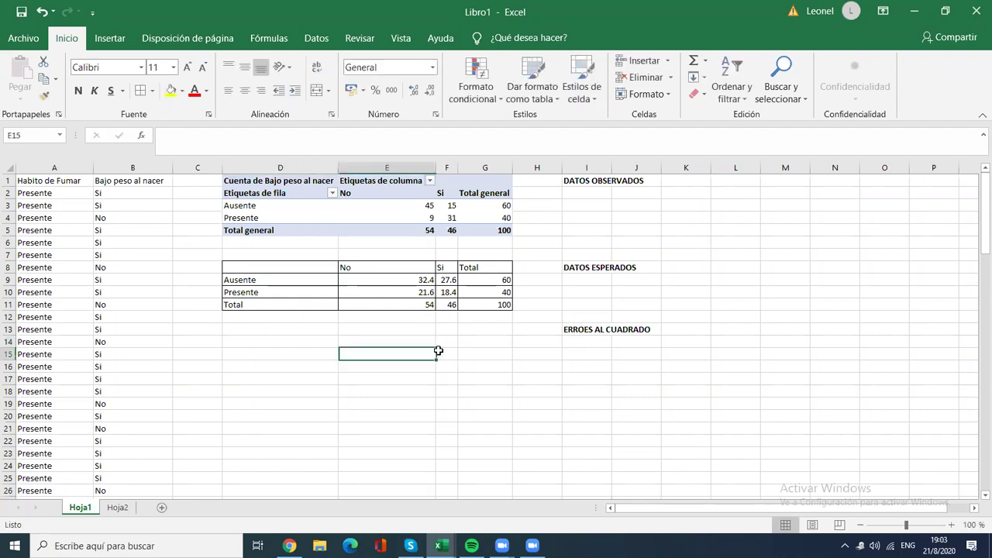
Enter the row labels Ausente and Presente in D15 and D16 for the squared errors table
{"action": "key", "text": "Left"}
{"action": "key", "text": "Left"}
{"action": "type", "text": "Ausente"}
{"action": "key", "text": "Return"}
{"action": "type", "text": "Presente"}
{"action": "key", "text": "ctrl+Return"}
Add the column headers No and Si in E14 and F14, and apply all borders to D14:F16
{"action": "key", "text": "Right"}
{"action": "key", "text": "Up"}
{"action": "key", "text": "Up"}
{"action": "type", "text": "No"}
{"action": "key", "text": "Tab"}
{"action": "type", "text": "Si"}
{"action": "key", "text": "Return"}
{"action": "left_click_drag", "start_coordinate": [329, 342], "coordinate": [443, 369]}
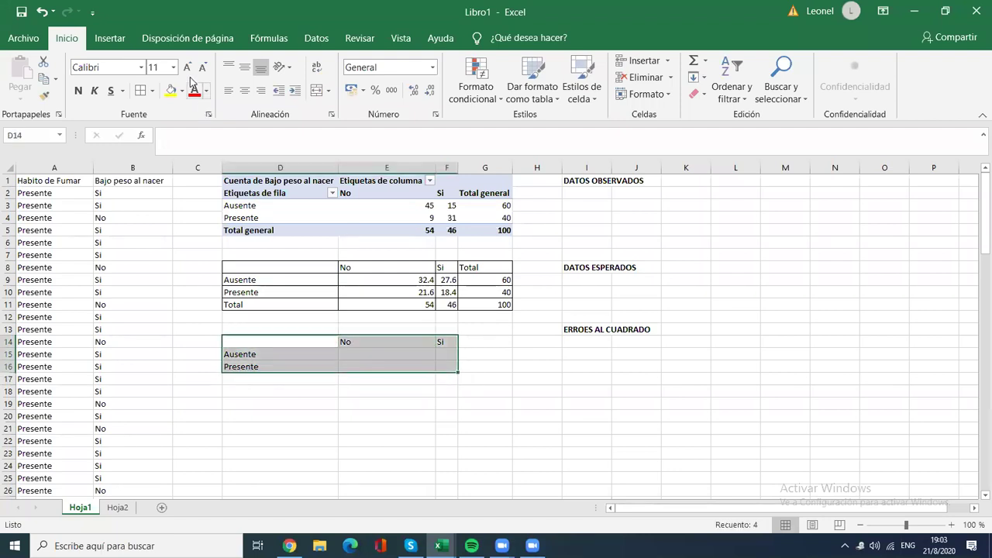
{"action": "left_click", "coordinate": [141, 90]}
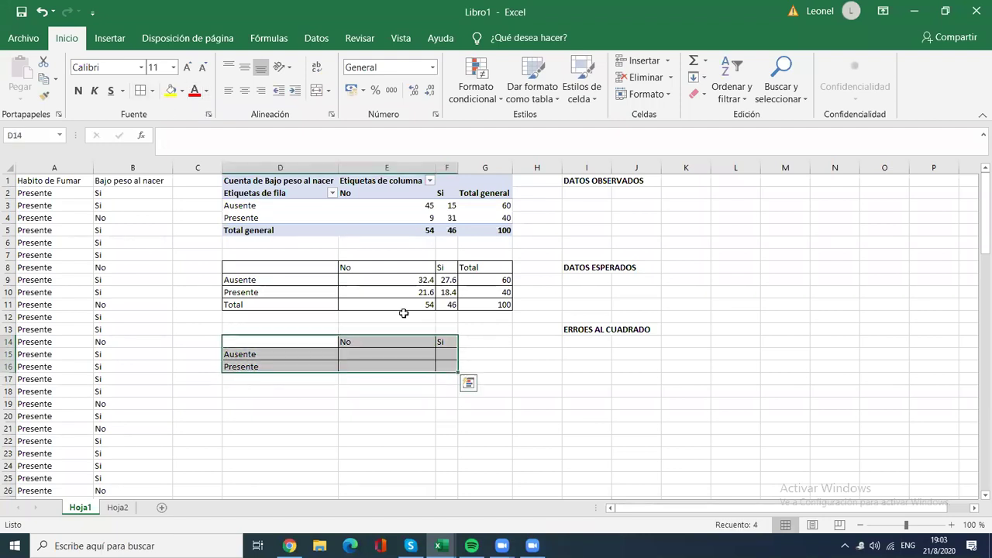
Compare the observed Ausente/No count in the pivot table with its expected value in E9
{"action": "left_click", "coordinate": [362, 357]}
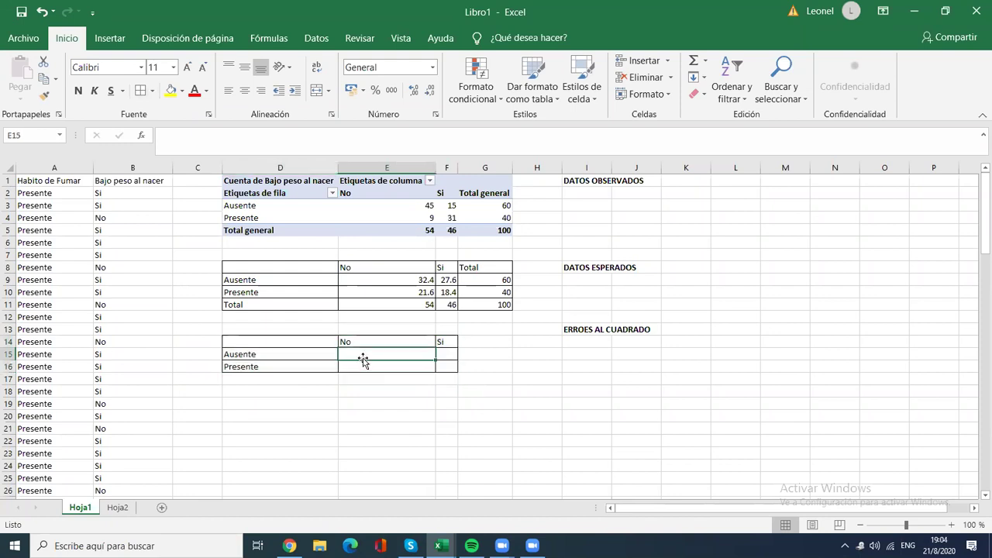
{"action": "left_click", "coordinate": [405, 281]}
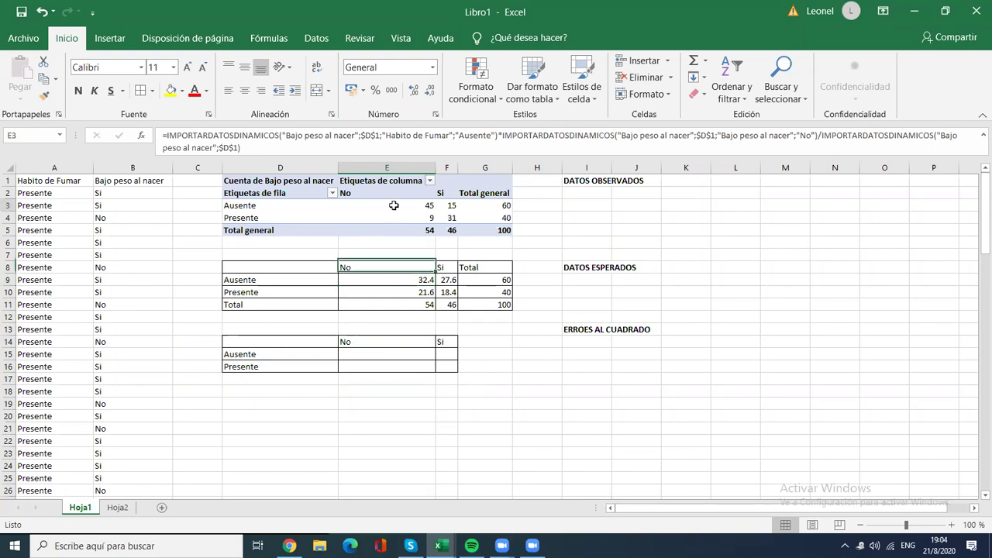
{"action": "left_click", "coordinate": [395, 206]}
{"action": "left_click", "coordinate": [976, 179]}
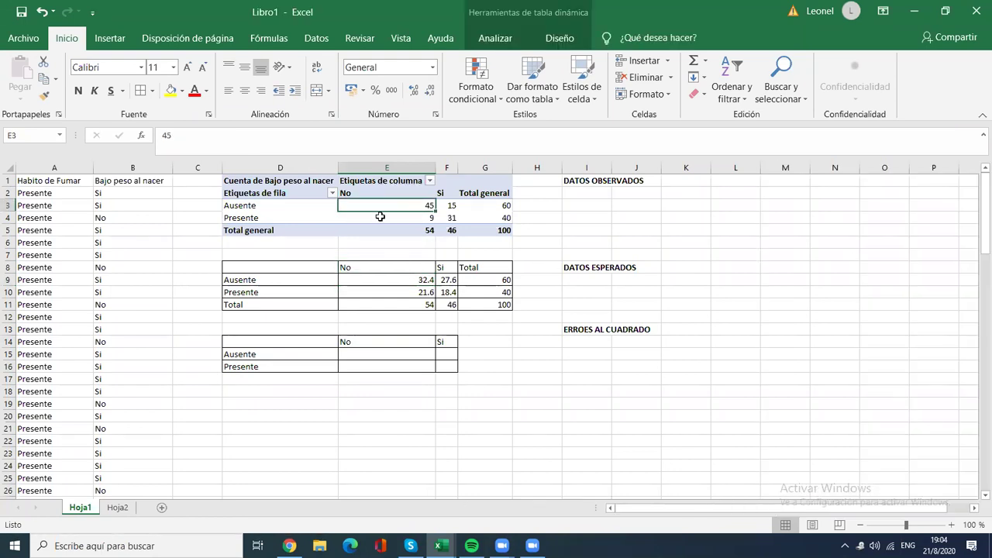
{"action": "left_click", "coordinate": [376, 289]}
{"action": "left_click", "coordinate": [373, 280]}
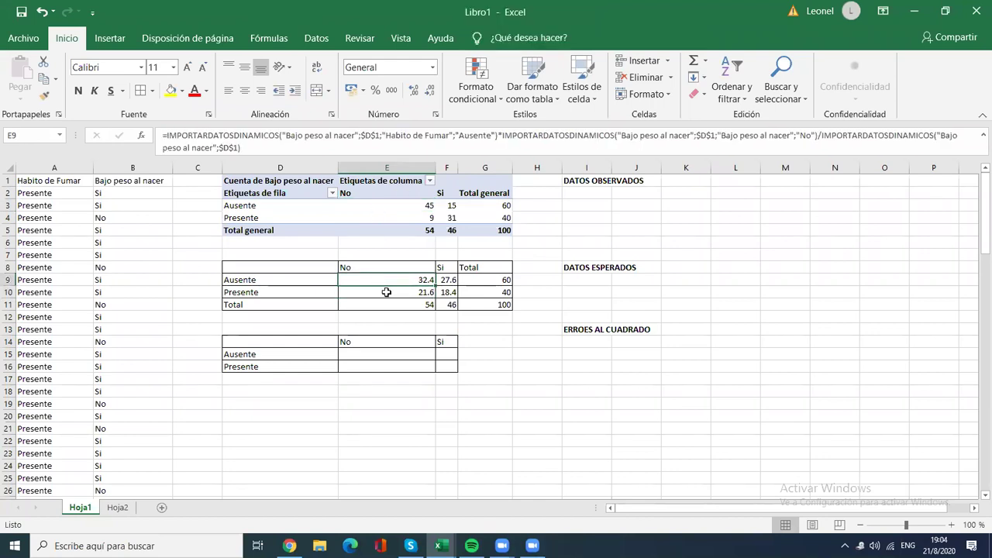
Enter a formula in E15 that squares the observed Ausente/No pivot count minus the expected value in E9
{"action": "left_click", "coordinate": [378, 355]}
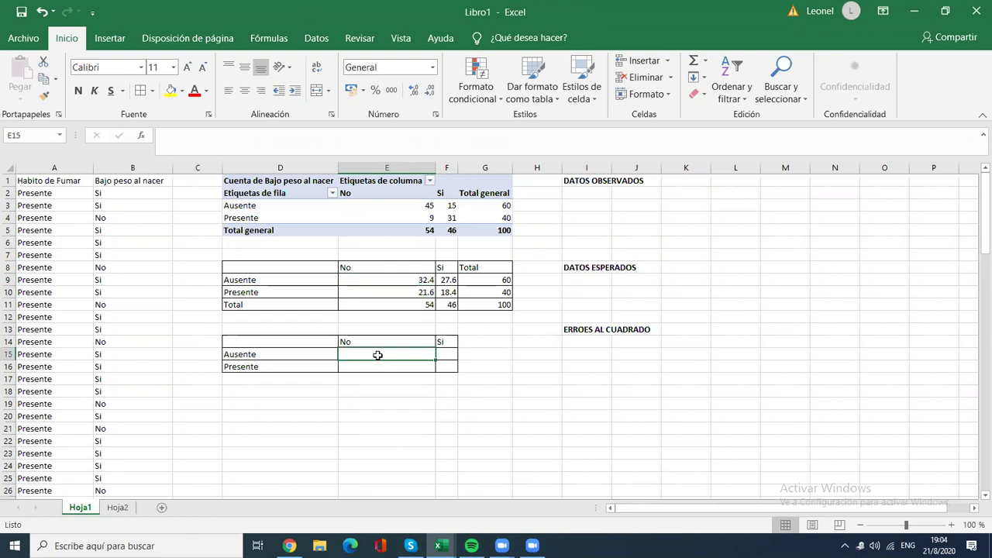
{"action": "type", "text": ")"}
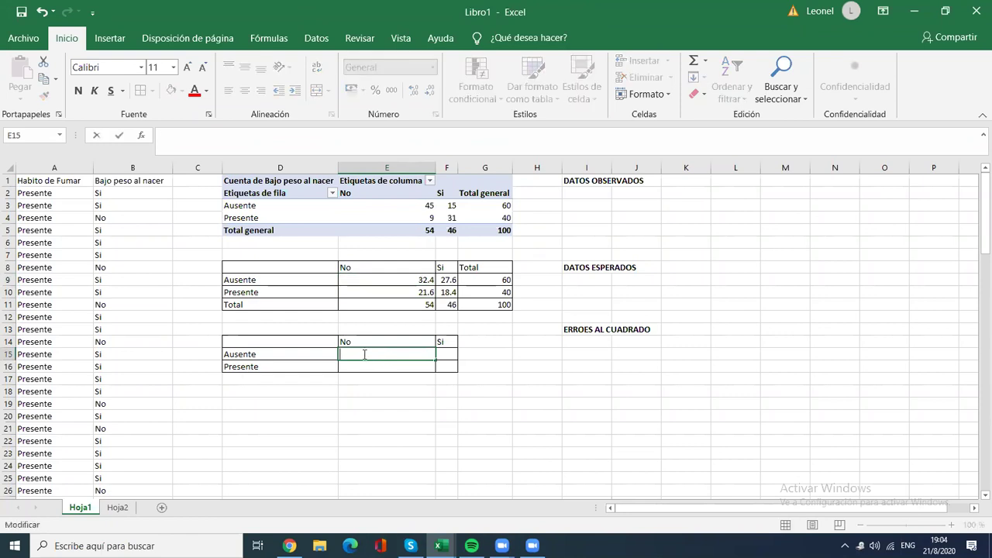
{"action": "type", "text": "="}
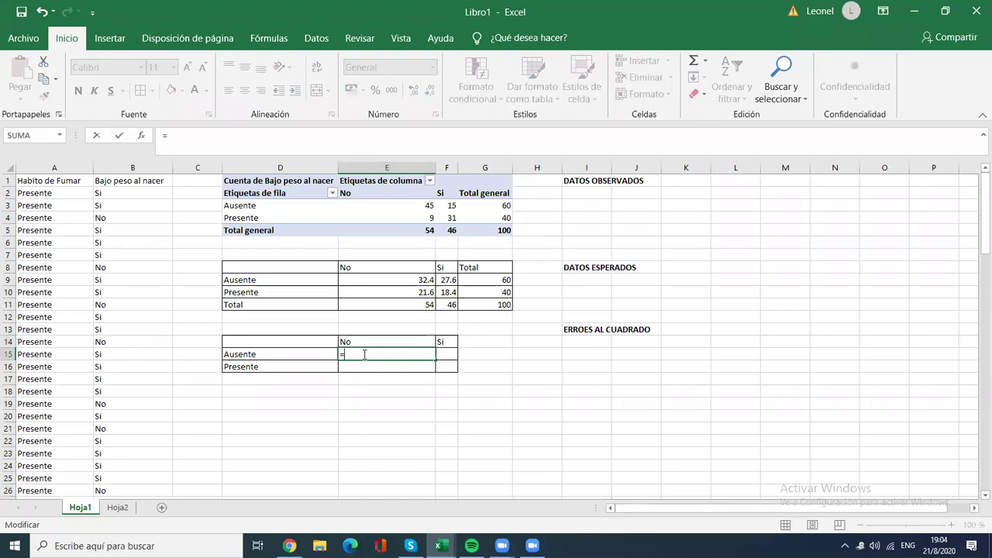
{"action": "type", "text": "("}
{"action": "left_click", "coordinate": [391, 204]}
{"action": "type", "text": "-"}
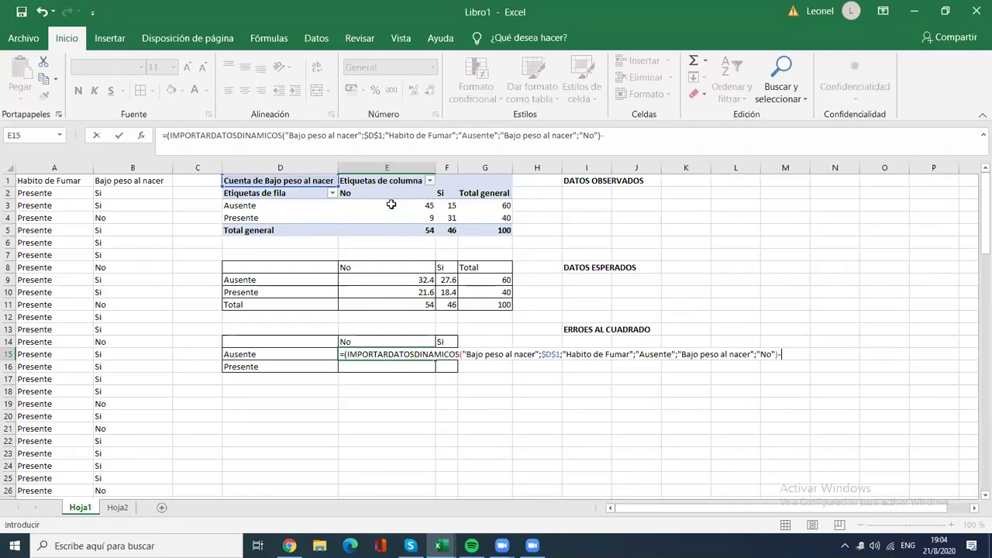
{"action": "left_click", "coordinate": [397, 280]}
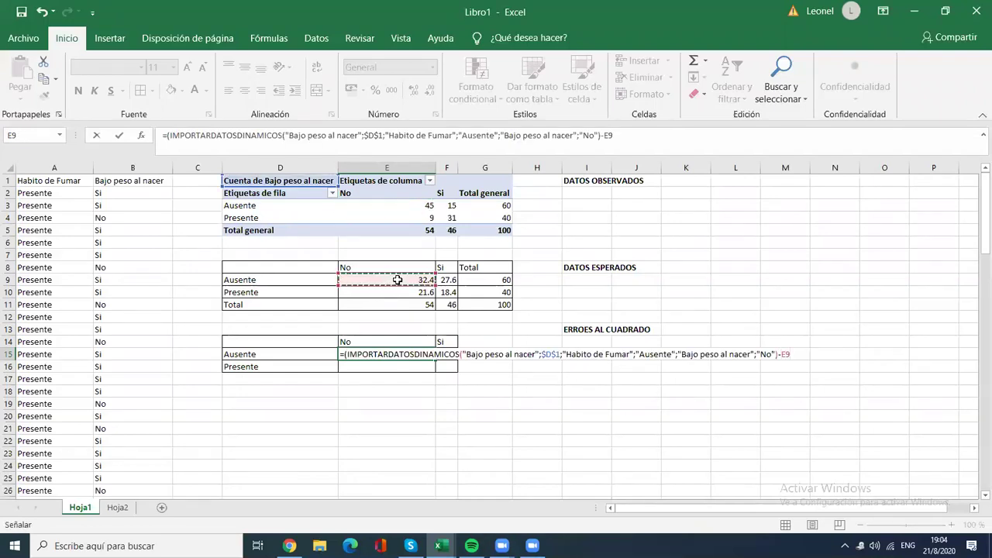
{"action": "type", "text": ")"}
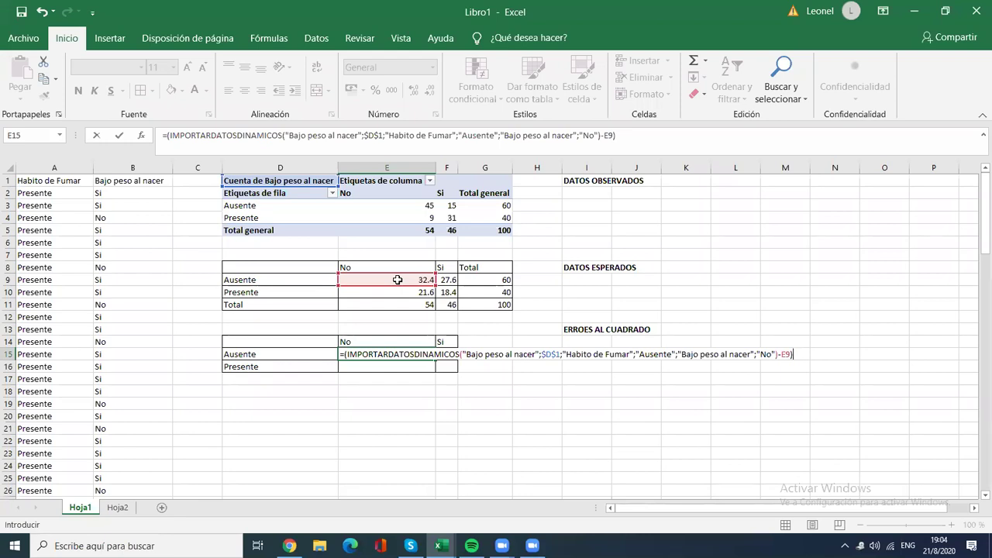
{"action": "type", "text": "^2"}
{"action": "key", "text": "Return"}
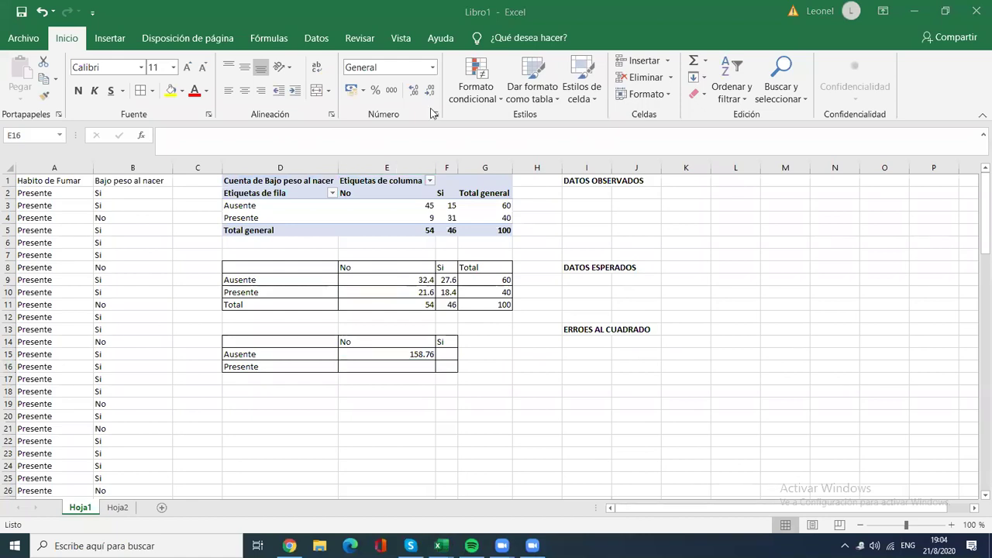
Review the pivot table reference inside the E15 squared error formula
{"action": "left_click", "coordinate": [404, 353]}
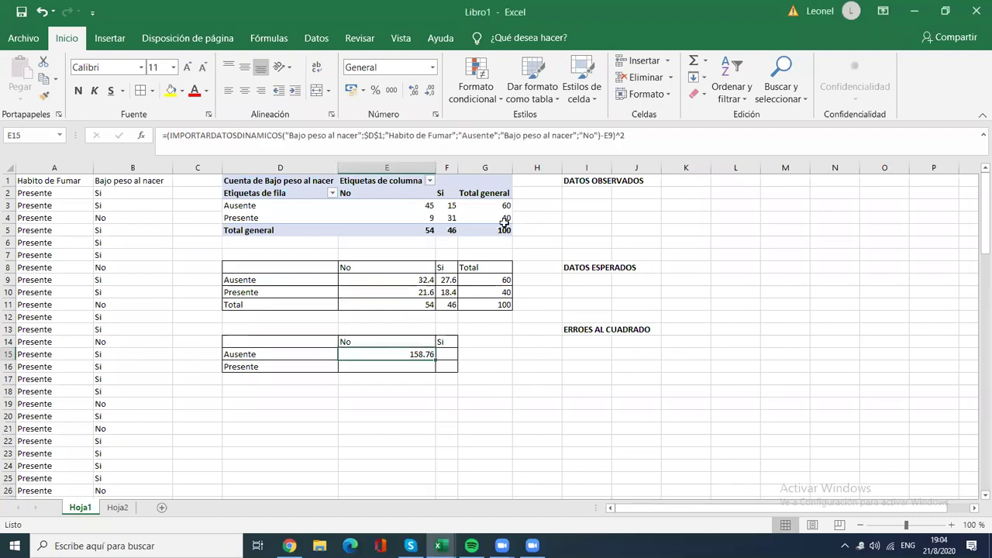
{"action": "left_click_drag", "start_coordinate": [171, 138], "coordinate": [602, 143]}
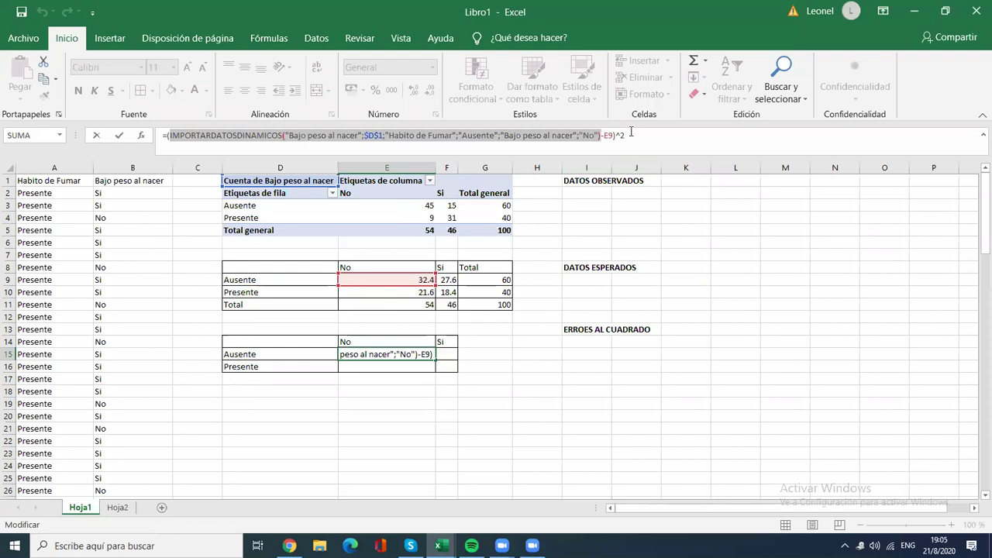
{"action": "left_click", "coordinate": [403, 351]}
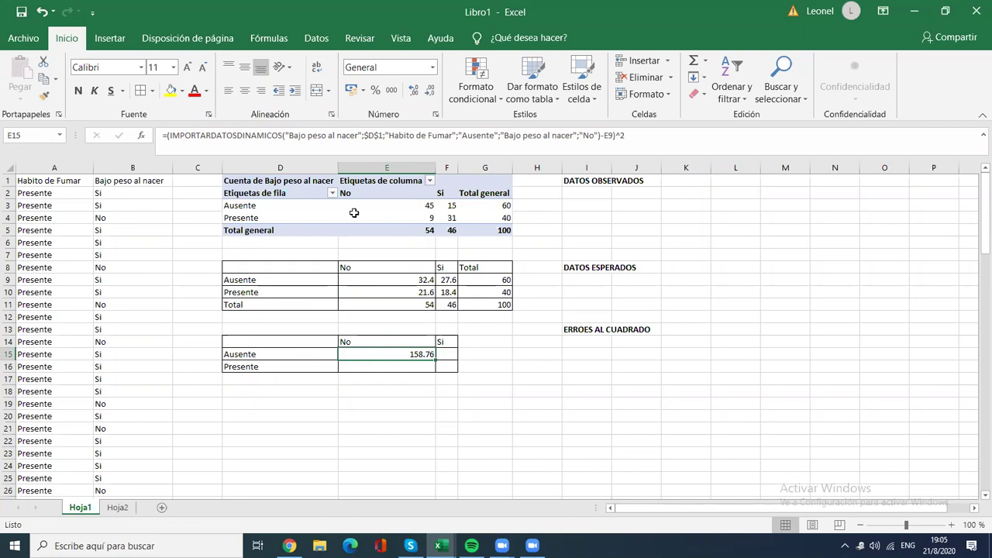
{"action": "mouse_move", "coordinate": [379, 208]}
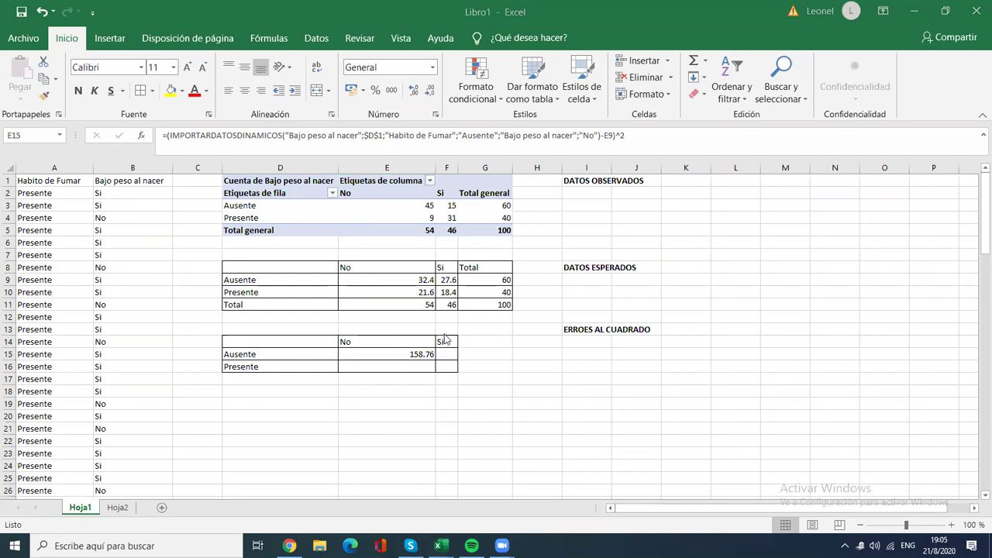
Try to fill the E15 formula across to F15, inspect the copied references, and clear F15
{"action": "left_click", "coordinate": [417, 353]}
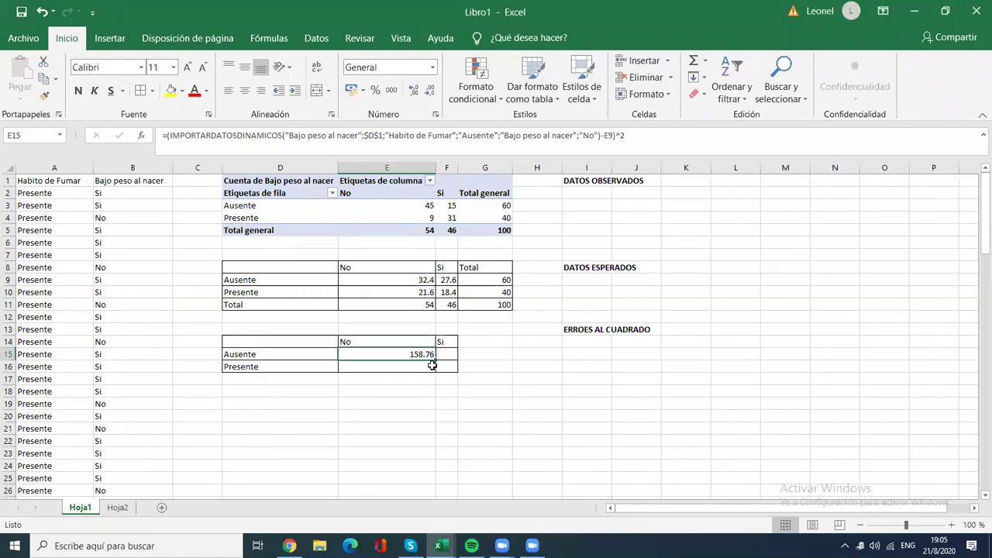
{"action": "left_click_drag", "start_coordinate": [436, 359], "coordinate": [468, 356]}
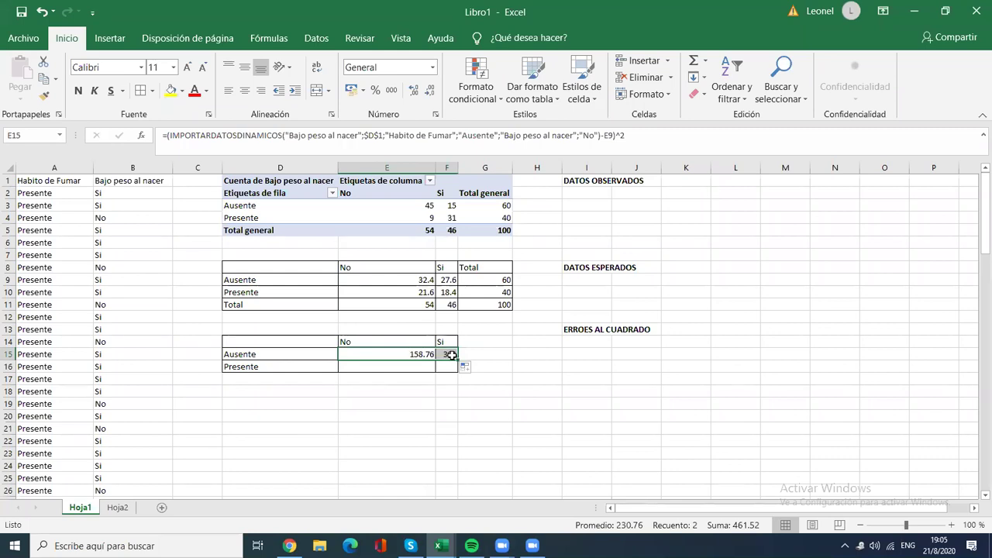
{"action": "left_click", "coordinate": [451, 355]}
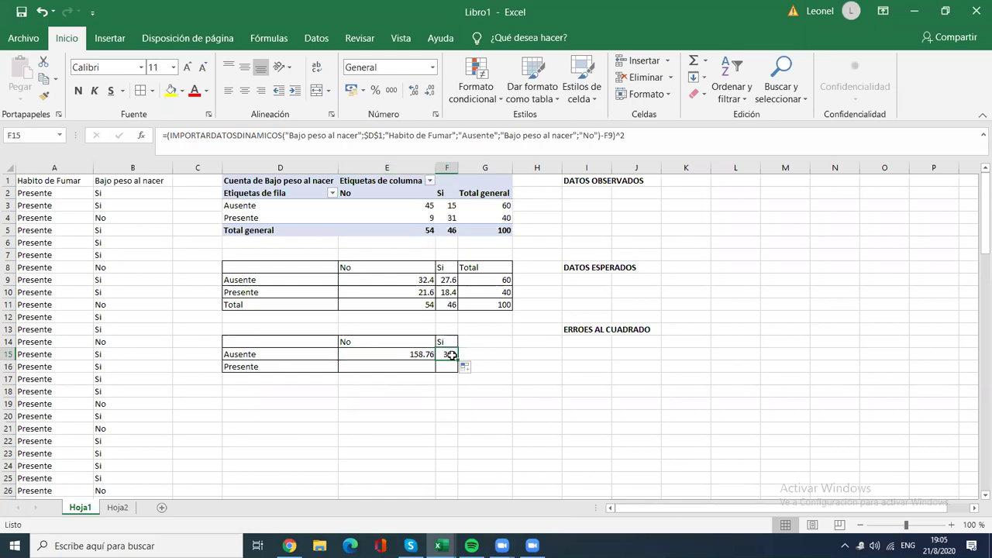
{"action": "left_click", "coordinate": [547, 135]}
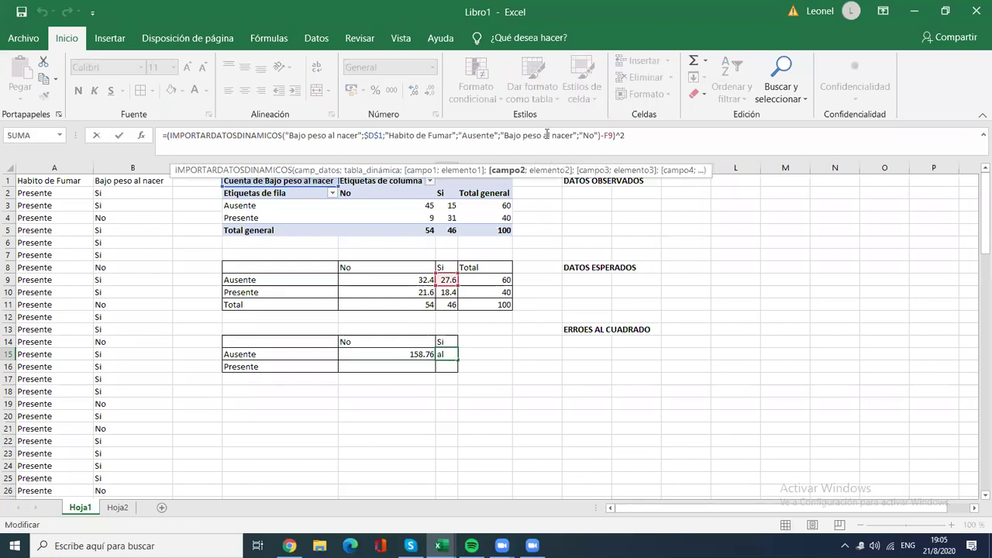
{"action": "left_click", "coordinate": [470, 360]}
{"action": "key", "text": "Escape"}
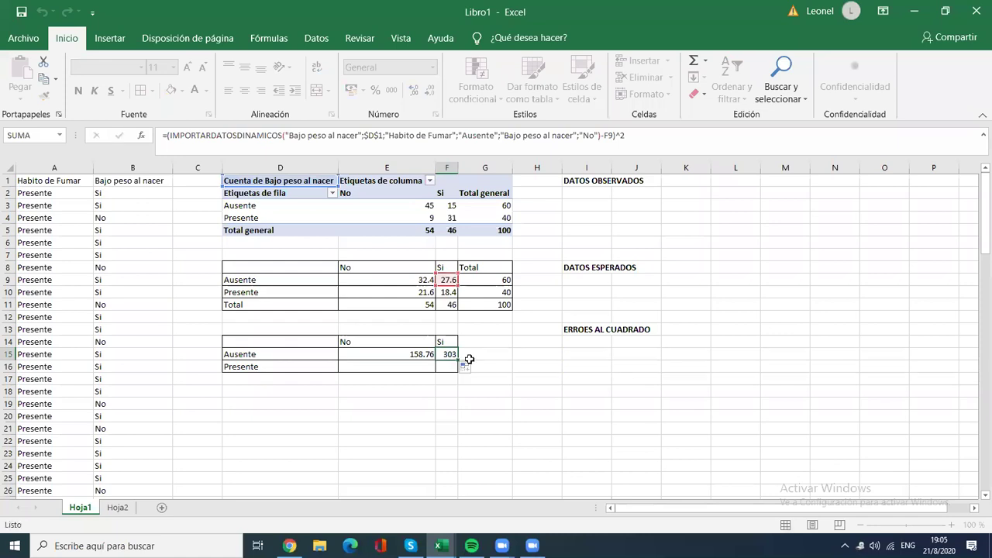
{"action": "key", "text": "Delete"}
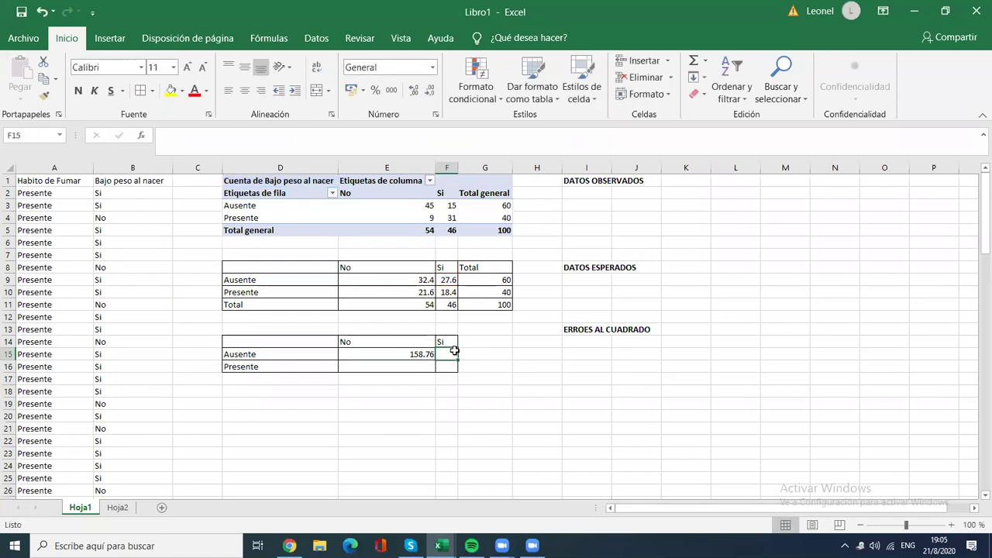
Enter a formula in F15 that squares the observed Ausente/Si pivot count minus the expected value in F9
{"action": "type", "text": "="}
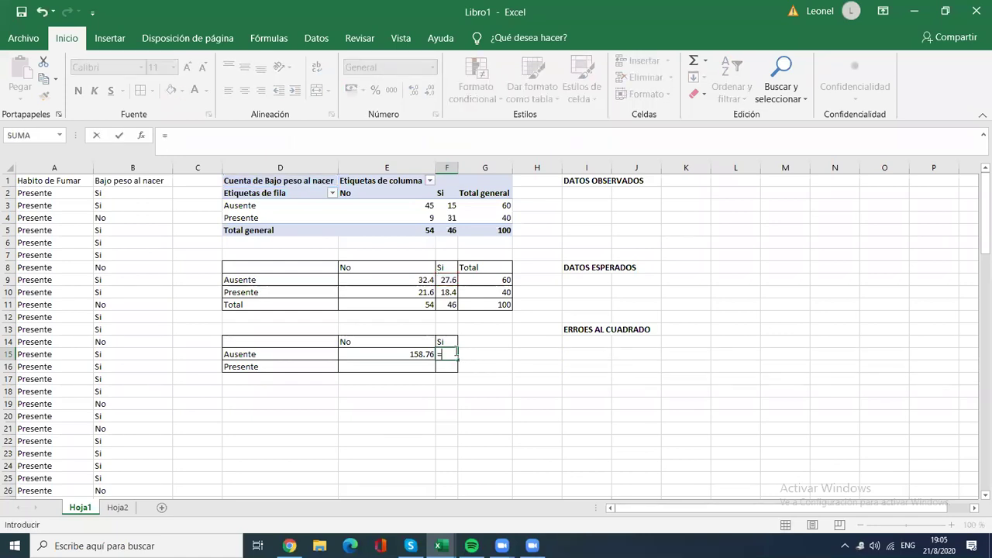
{"action": "type", "text": "("}
{"action": "left_click", "coordinate": [445, 206]}
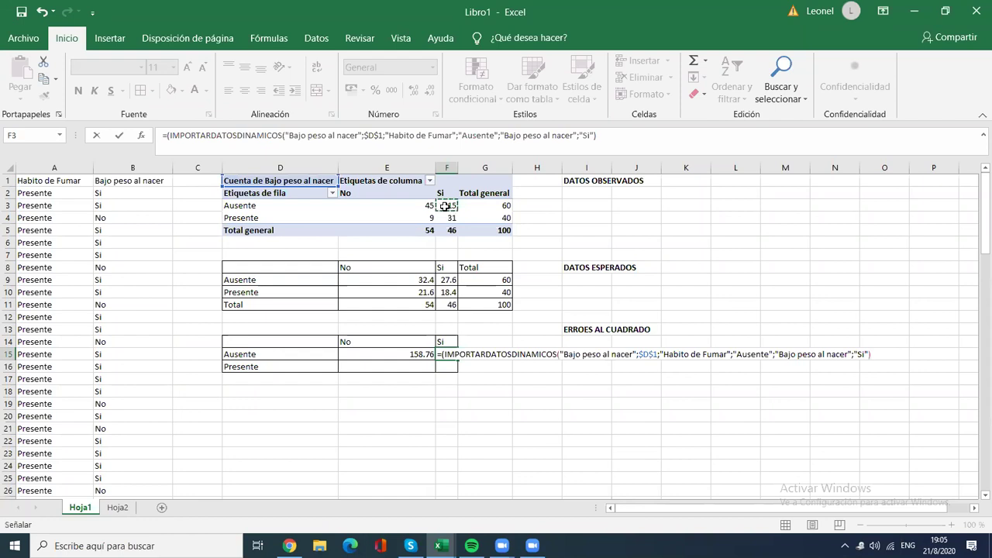
{"action": "type", "text": "-"}
{"action": "left_click", "coordinate": [450, 281]}
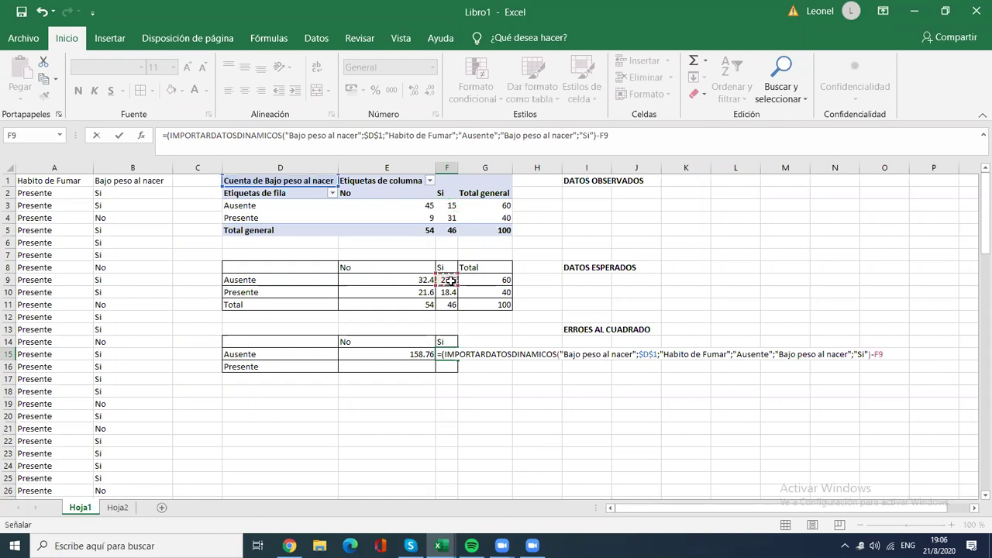
{"action": "type", "text": ")^2"}
{"action": "left_click", "coordinate": [614, 136]}
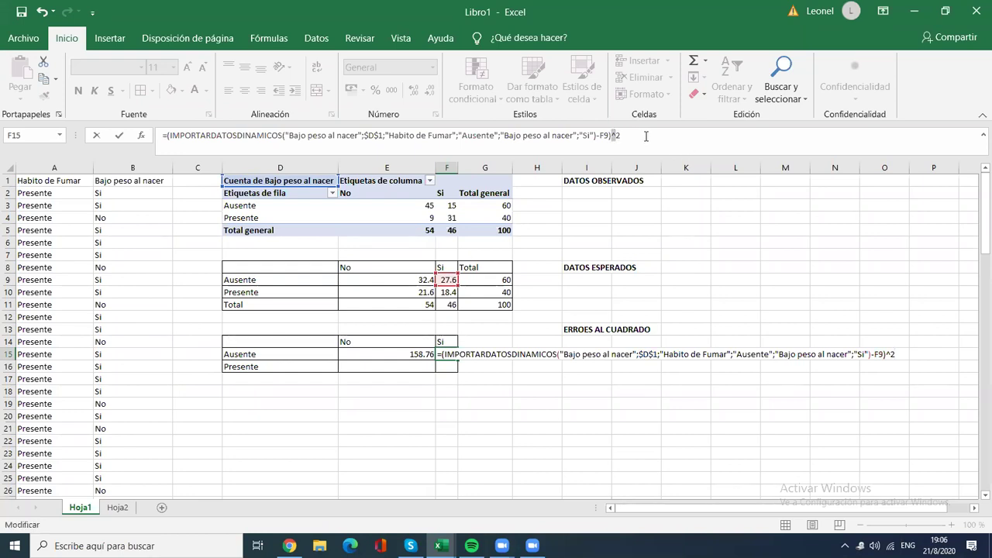
{"action": "key", "text": "Return"}
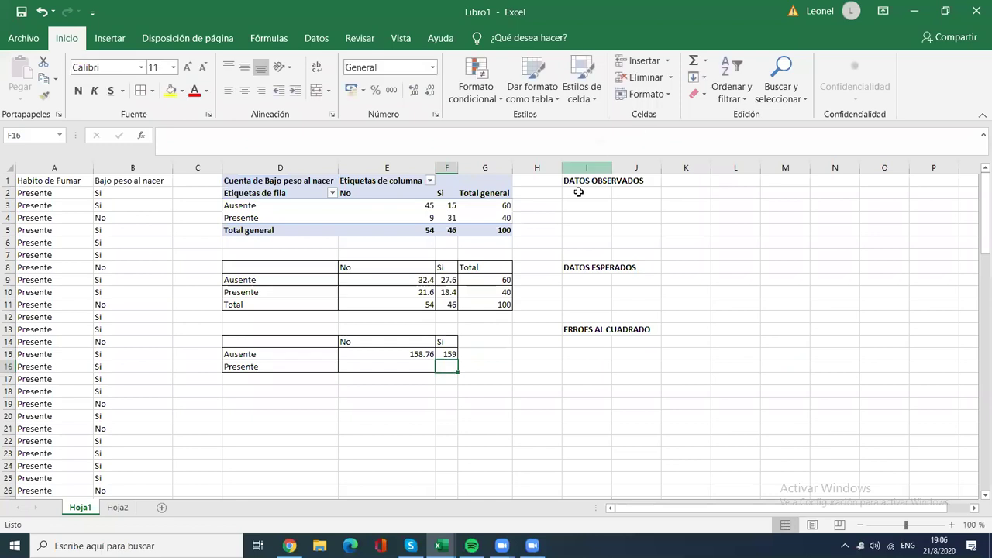
Enter a formula in E16 that squares the observed Presente/No pivot count minus the expected value in E10
{"action": "left_click", "coordinate": [381, 369]}
{"action": "type", "text": "="}
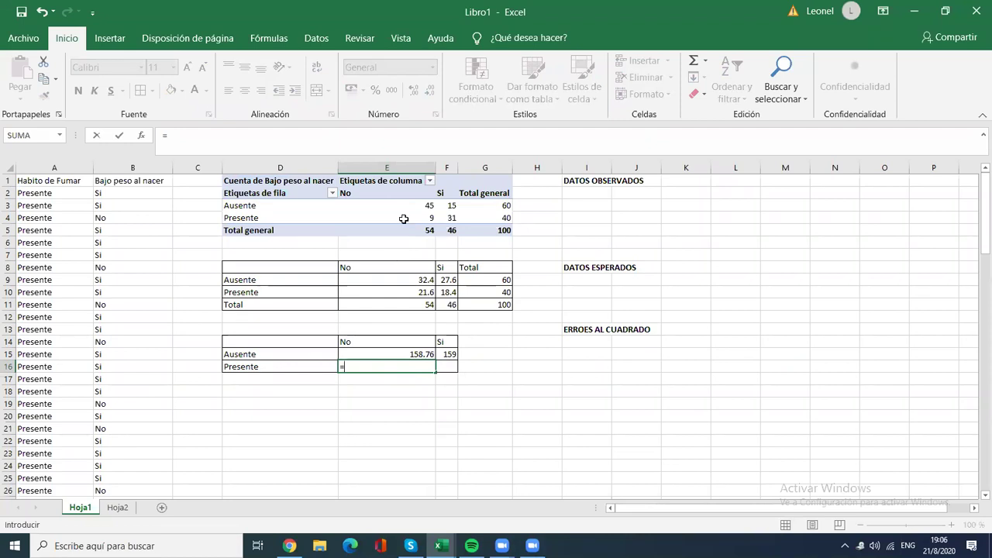
{"action": "type", "text": "("}
{"action": "left_click", "coordinate": [419, 219]}
{"action": "type", "text": "-"}
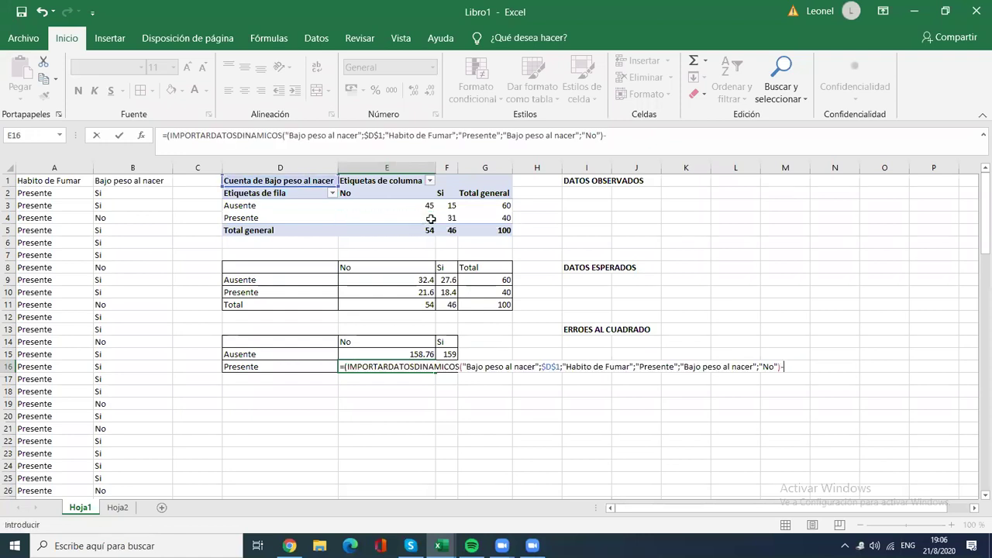
{"action": "left_click", "coordinate": [402, 295]}
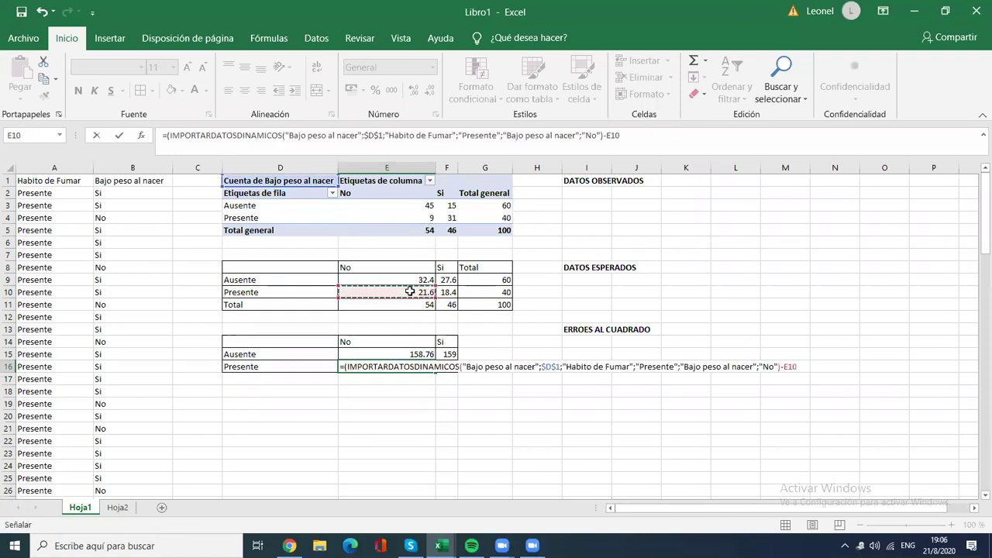
{"action": "key", "text": "Return"}
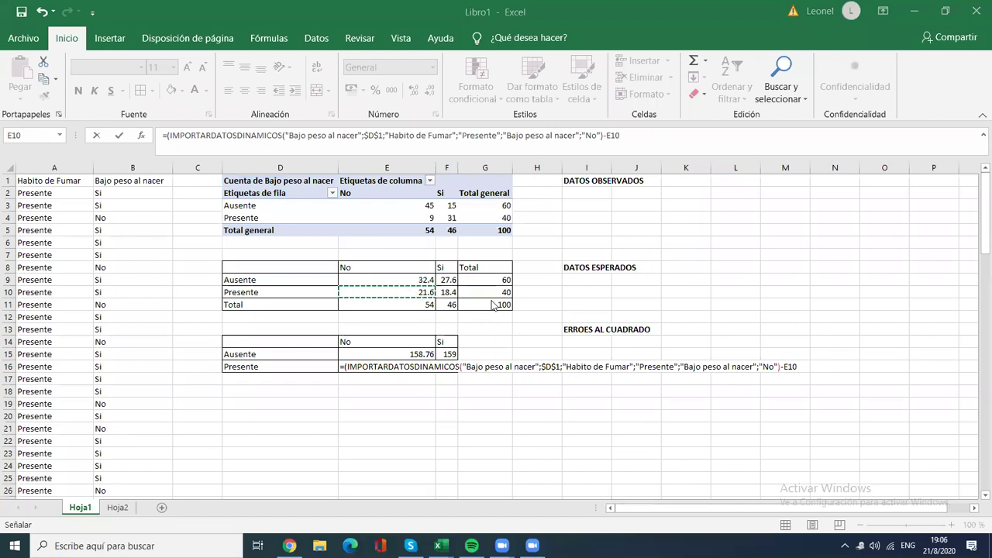
{"action": "left_click", "coordinate": [604, 135]}
{"action": "left_click", "coordinate": [604, 135]}
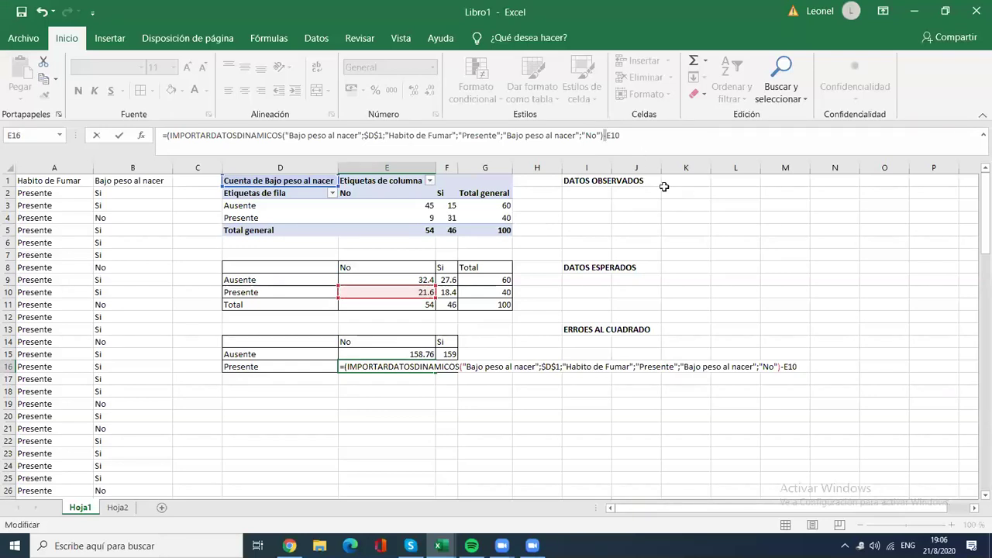
{"action": "left_click", "coordinate": [603, 136]}
{"action": "left_click", "coordinate": [640, 132]}
{"action": "type", "text": ")^2"}
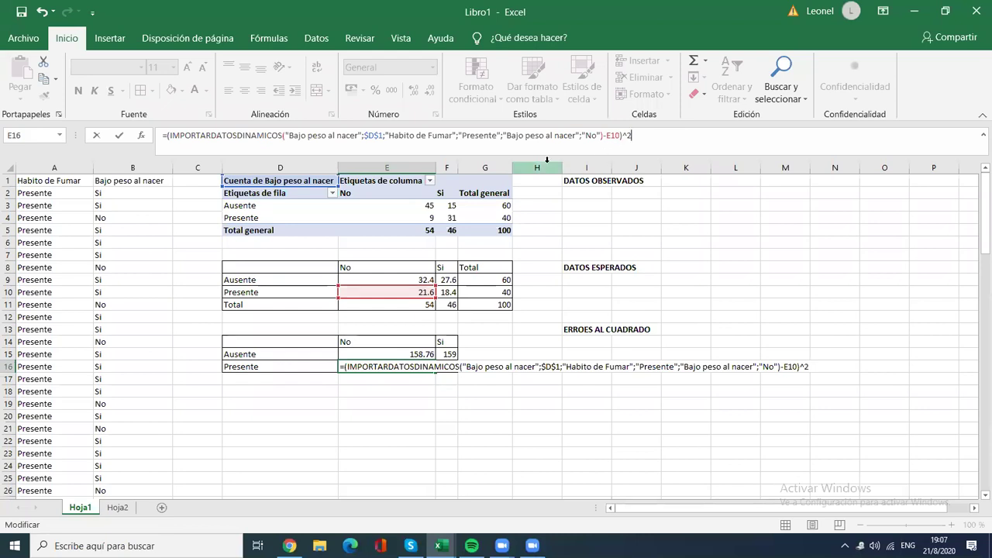
{"action": "key", "text": "Return"}
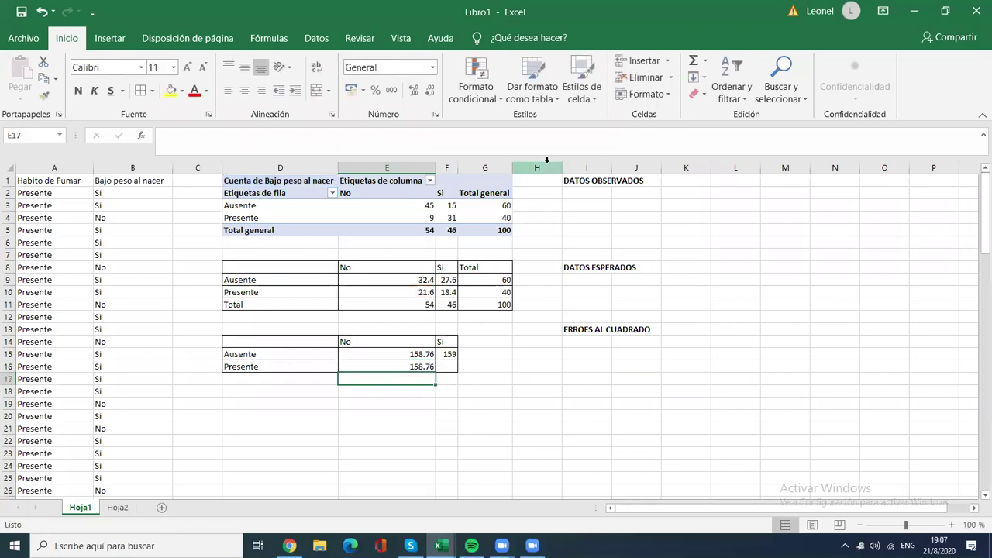
Review the parentheses and references of the E16 squared error formula and compare it with the one in E15
{"action": "left_click", "coordinate": [383, 366]}
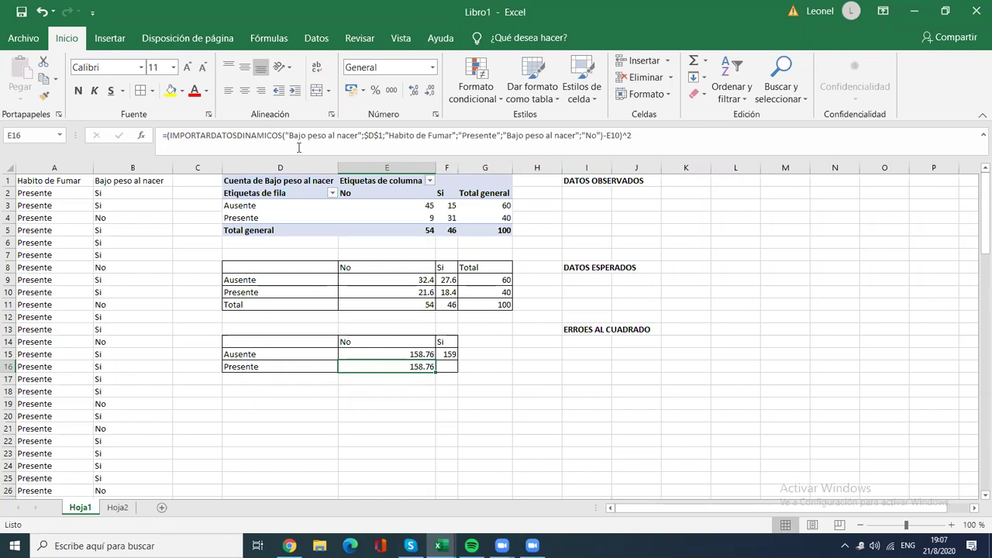
{"action": "left_click", "coordinate": [599, 135]}
{"action": "type", "text": ")"}
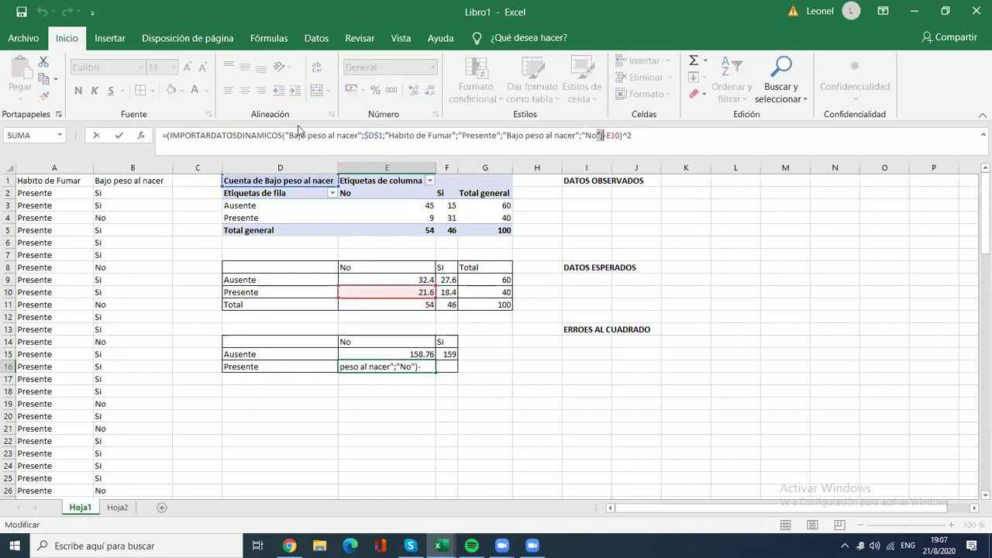
{"action": "left_click", "coordinate": [280, 136]}
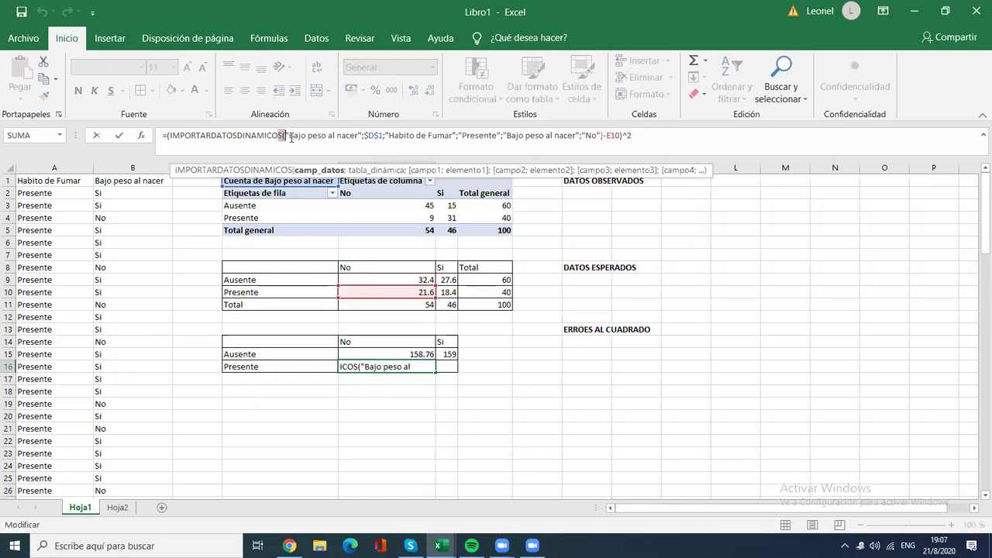
{"action": "left_click", "coordinate": [664, 136]}
{"action": "key", "text": "Return"}
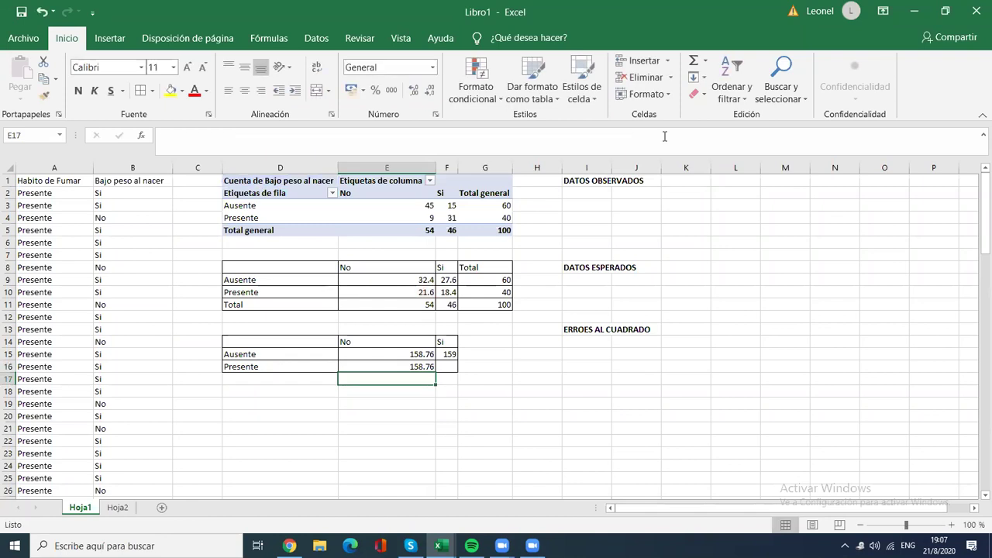
{"action": "left_click", "coordinate": [411, 365]}
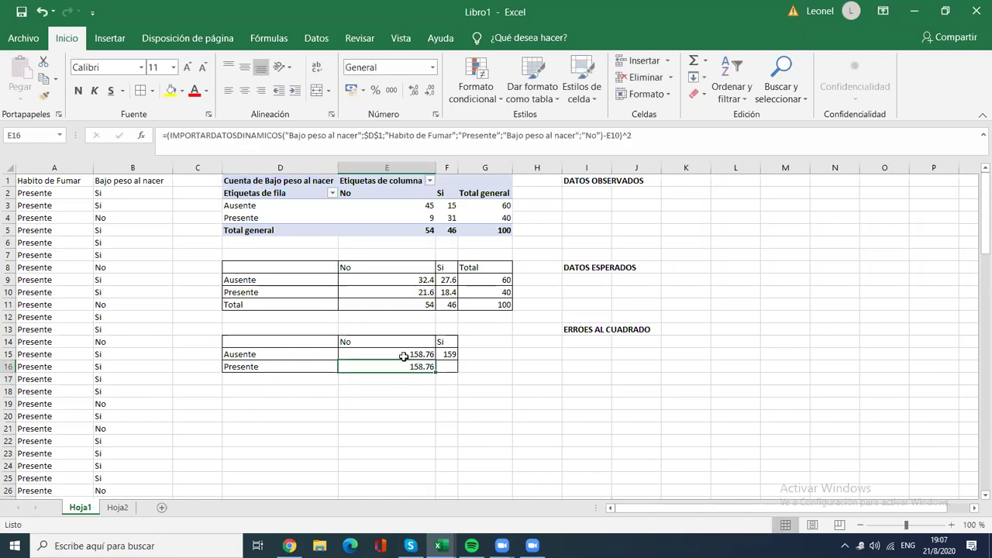
{"action": "left_click", "coordinate": [402, 352]}
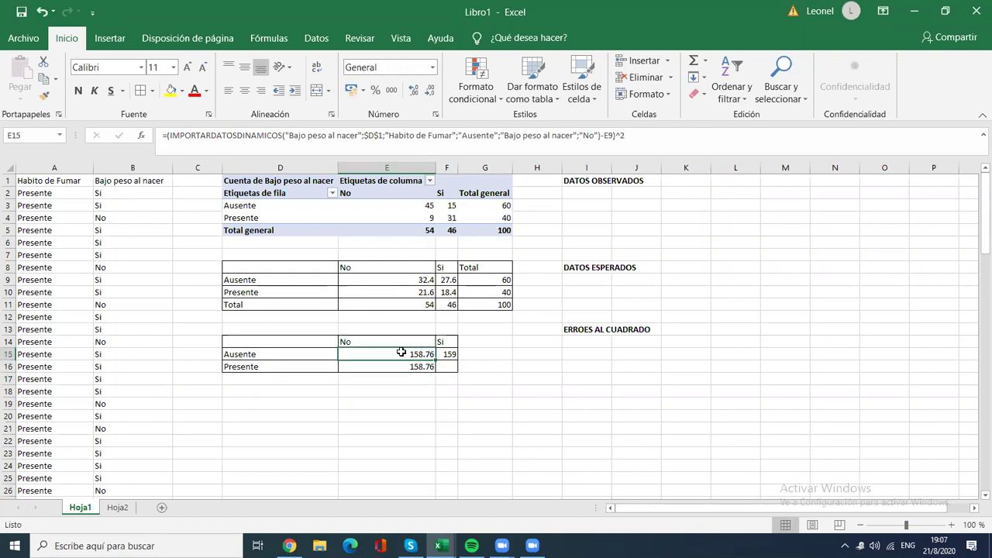
{"action": "left_click", "coordinate": [401, 366]}
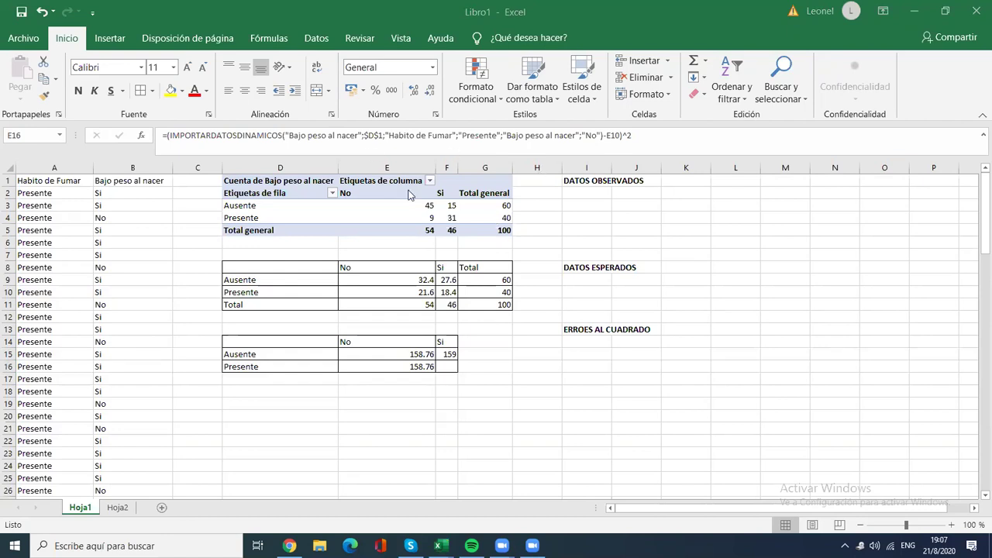
{"action": "left_click", "coordinate": [405, 351]}
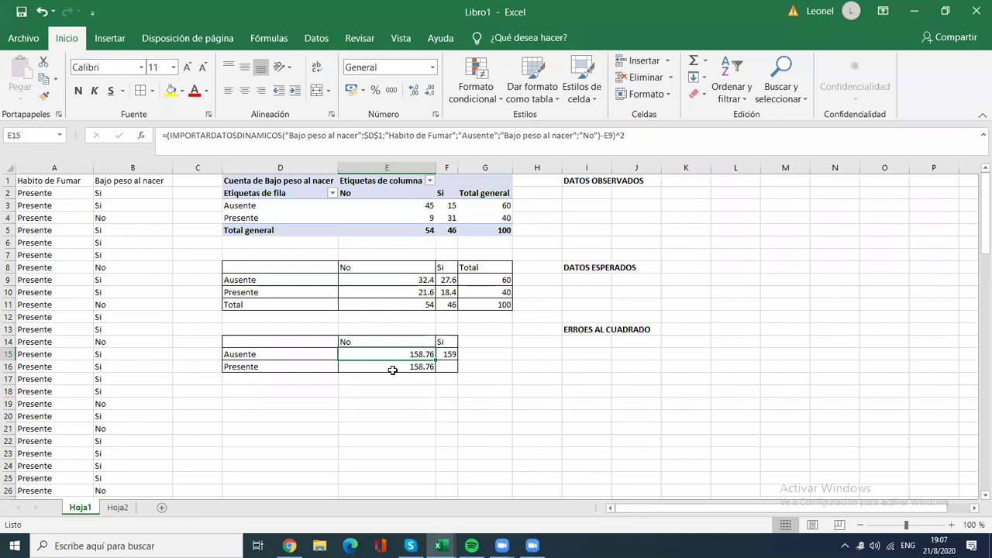
Enter a formula in F16 that squares the observed Presente/Si pivot count minus the expected value in F10
{"action": "left_click", "coordinate": [448, 370]}
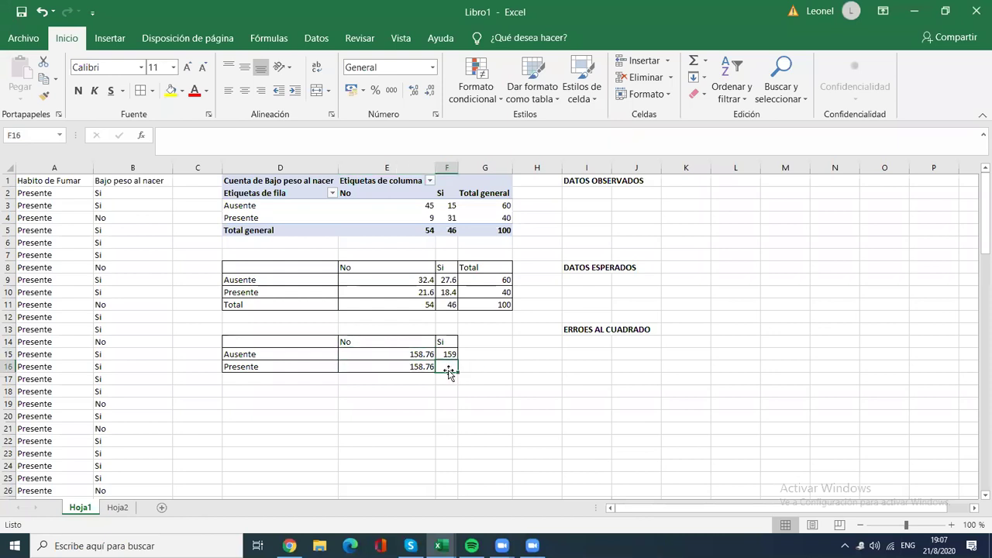
{"action": "type", "text": "=("}
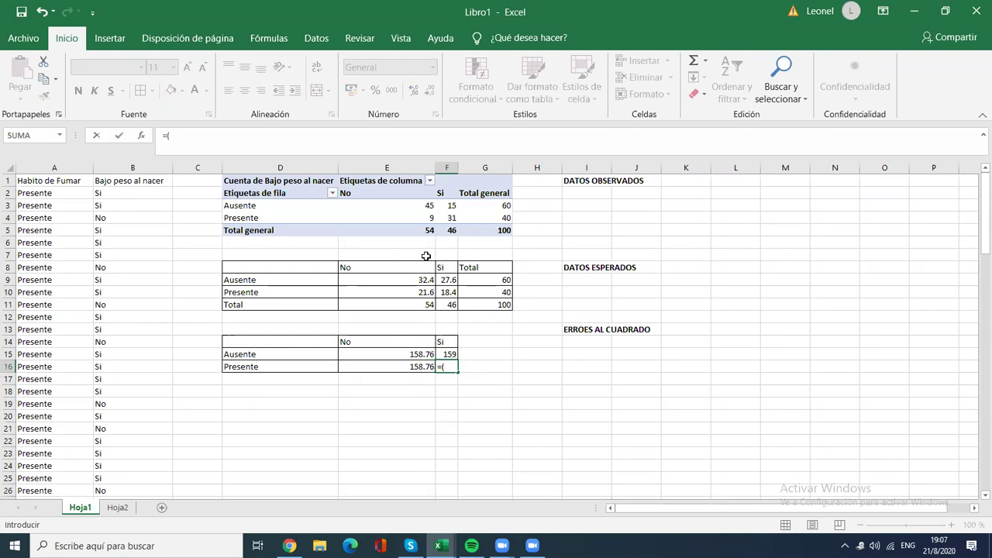
{"action": "left_click", "coordinate": [449, 217]}
{"action": "type", "text": "-"}
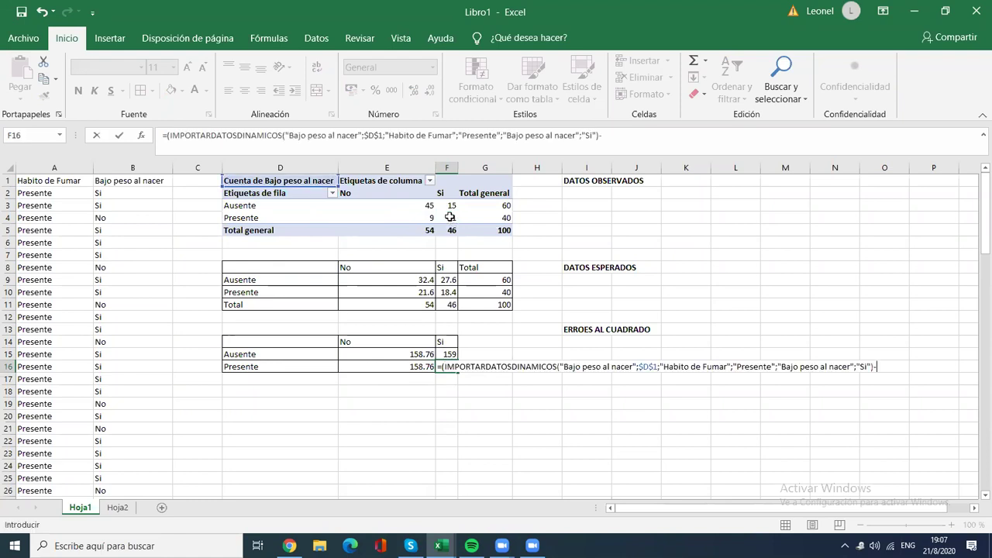
{"action": "left_click", "coordinate": [448, 292]}
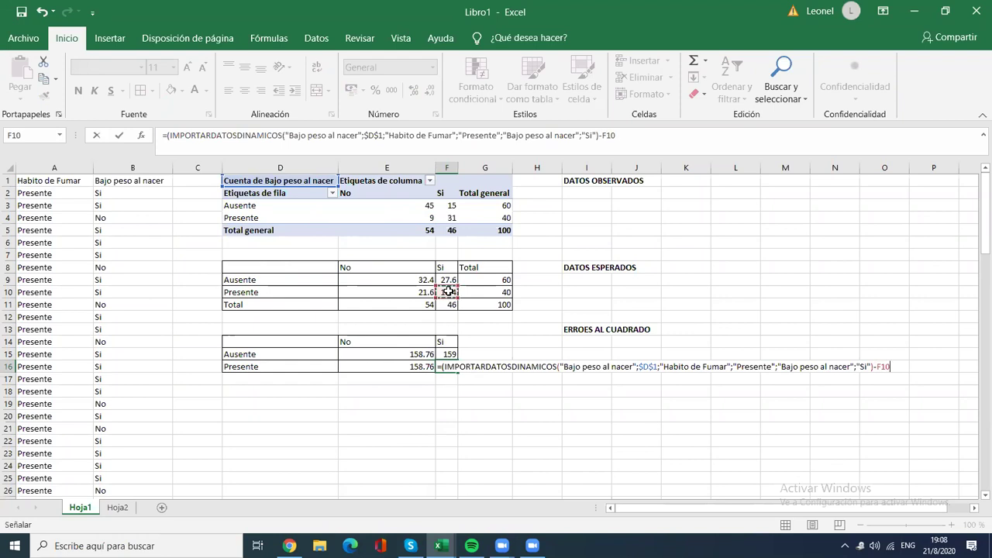
{"action": "type", "text": ")^2"}
{"action": "key", "text": "Return"}
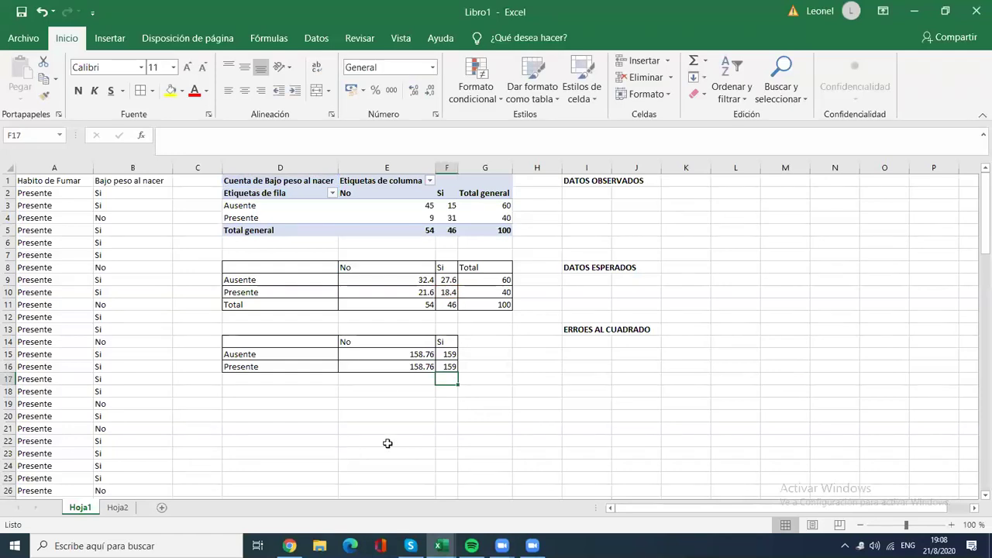
Add the label Eprueba in D19, below the squared errors table
{"action": "left_click", "coordinate": [369, 426]}
{"action": "left_click", "coordinate": [380, 388]}
{"action": "left_click", "coordinate": [380, 379]}
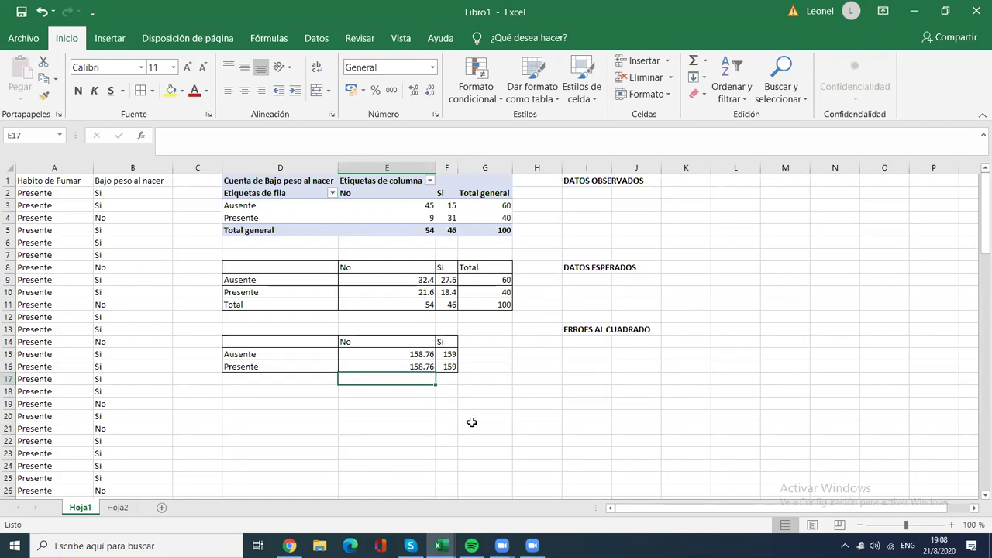
{"action": "left_click", "coordinate": [373, 401]}
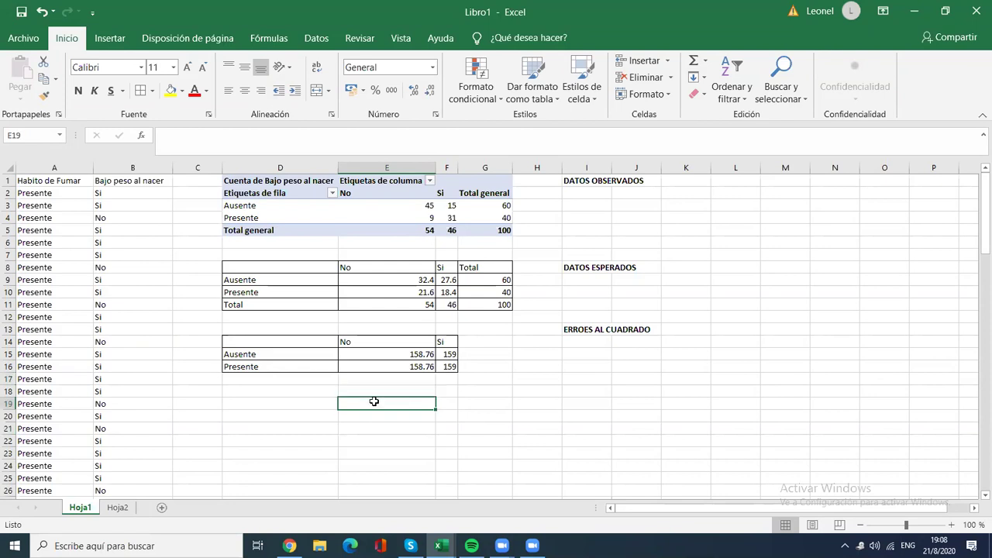
{"action": "key", "text": "Left"}
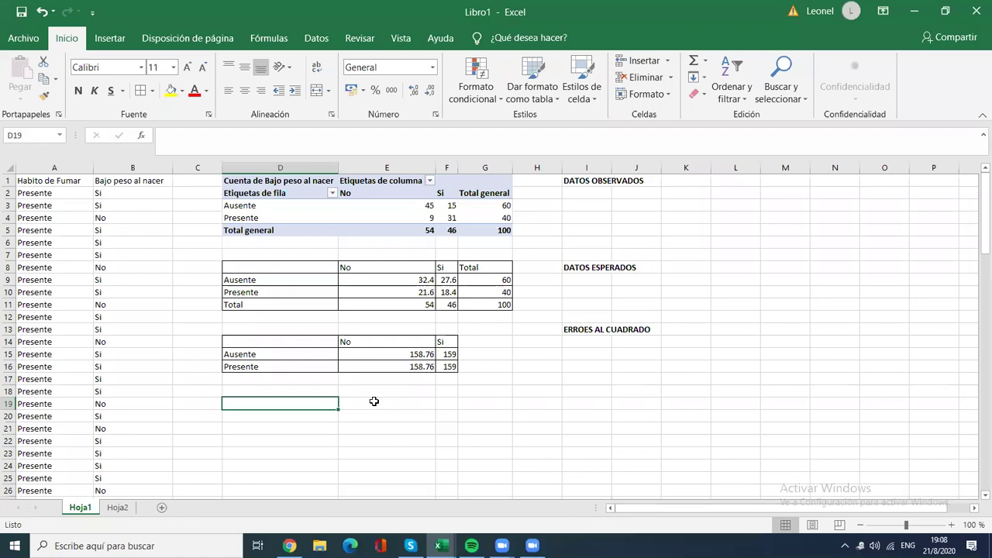
{"action": "type", "text": "EPtueba"}
{"action": "key", "text": "BackSpace"}
{"action": "key", "text": "BackSpace"}
{"action": "key", "text": "BackSpace"}
{"action": "key", "text": "BackSpace"}
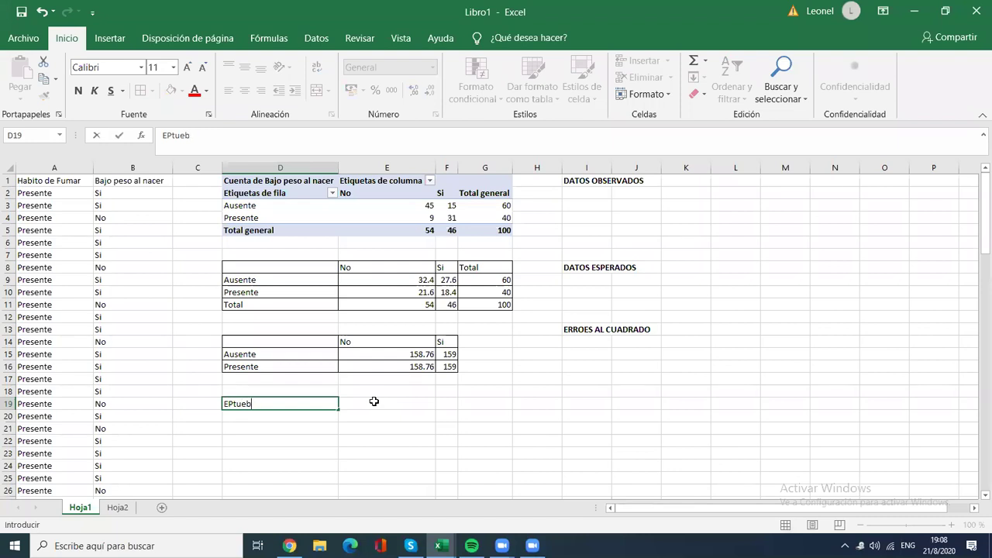
{"action": "type", "text": "ueba"}
{"action": "key", "text": "Tab"}
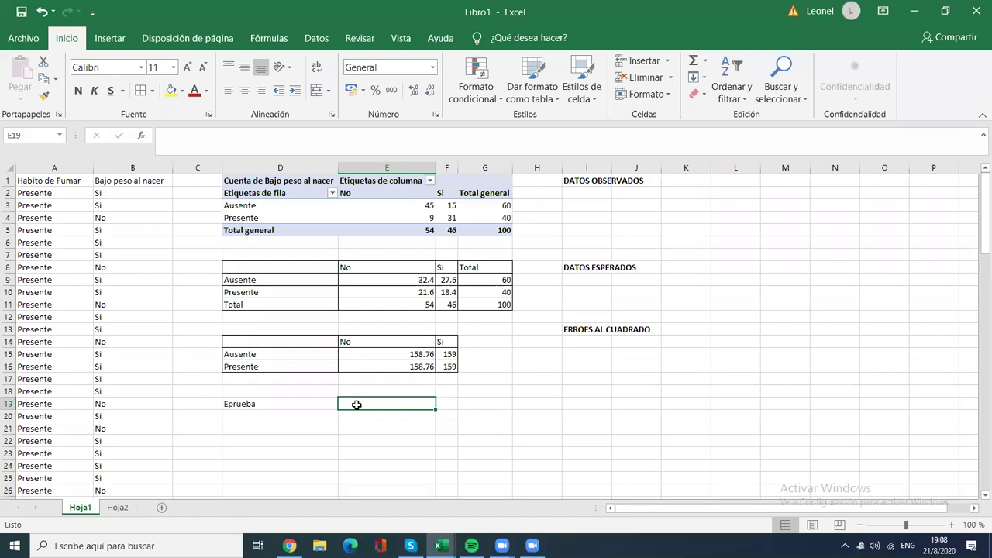
Sum the squared errors in E15:F16 with a SUMA formula in E19, beside the Eprueba label
{"action": "type", "text": "="}
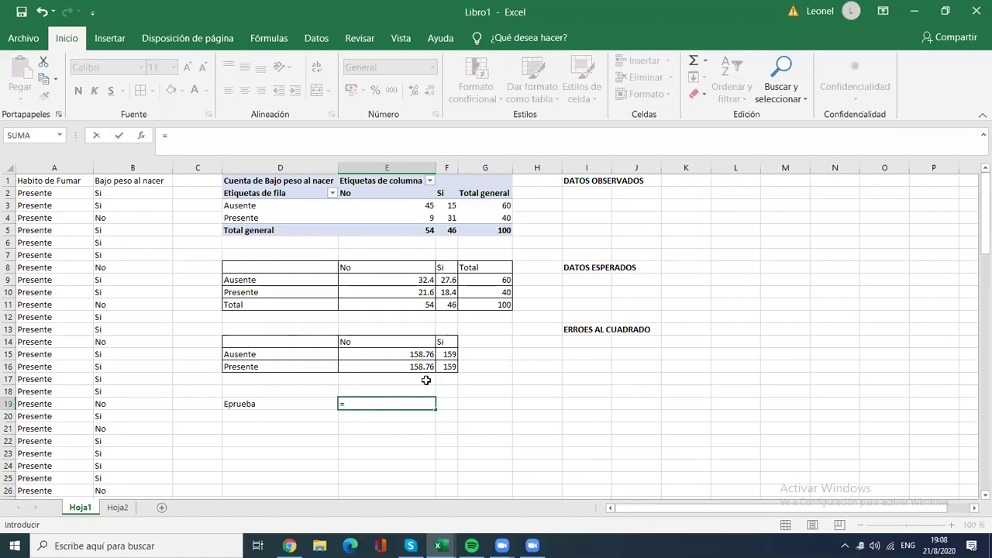
{"action": "type", "text": "SU"}
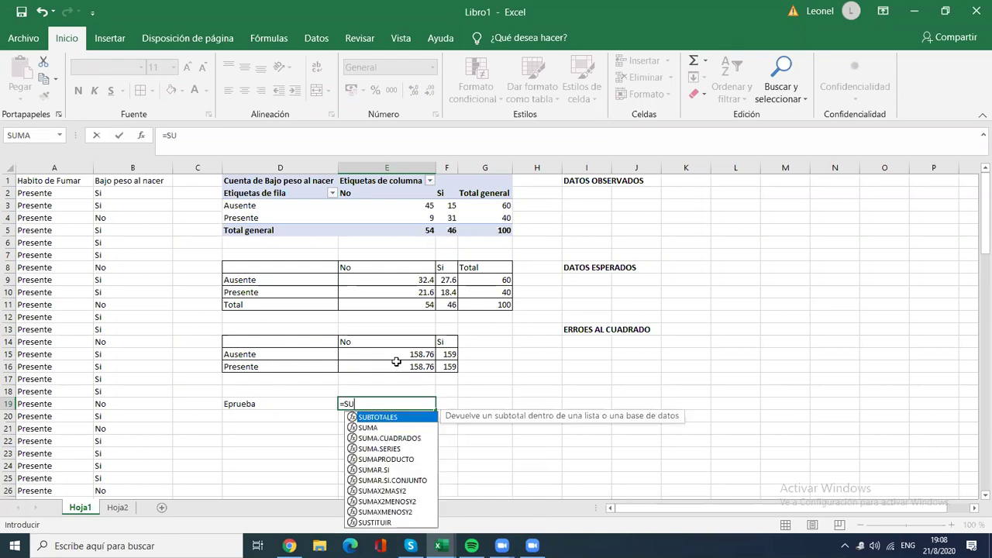
{"action": "type", "text": "MA("}
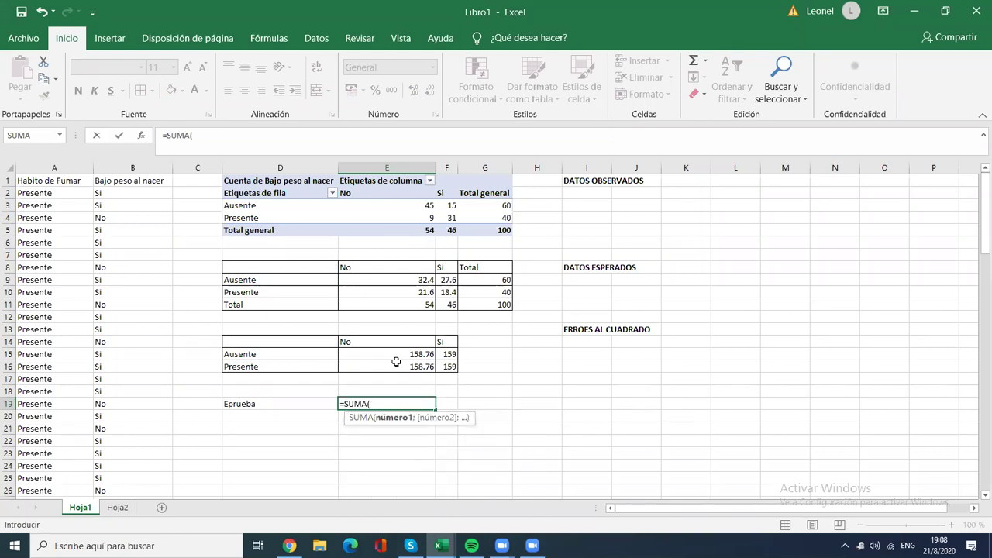
{"action": "left_click_drag", "start_coordinate": [397, 354], "coordinate": [447, 368]}
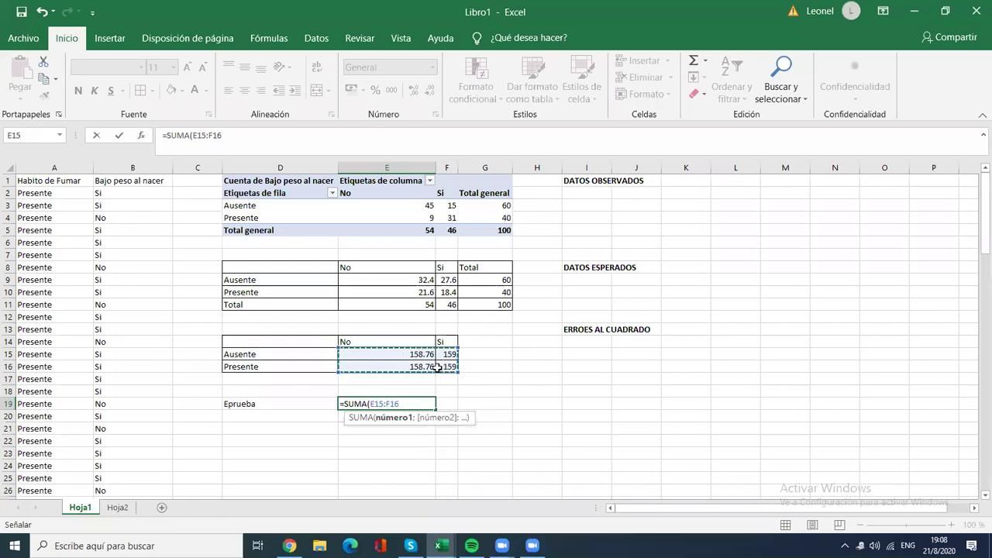
{"action": "type", "text": ")"}
{"action": "key", "text": "Return"}
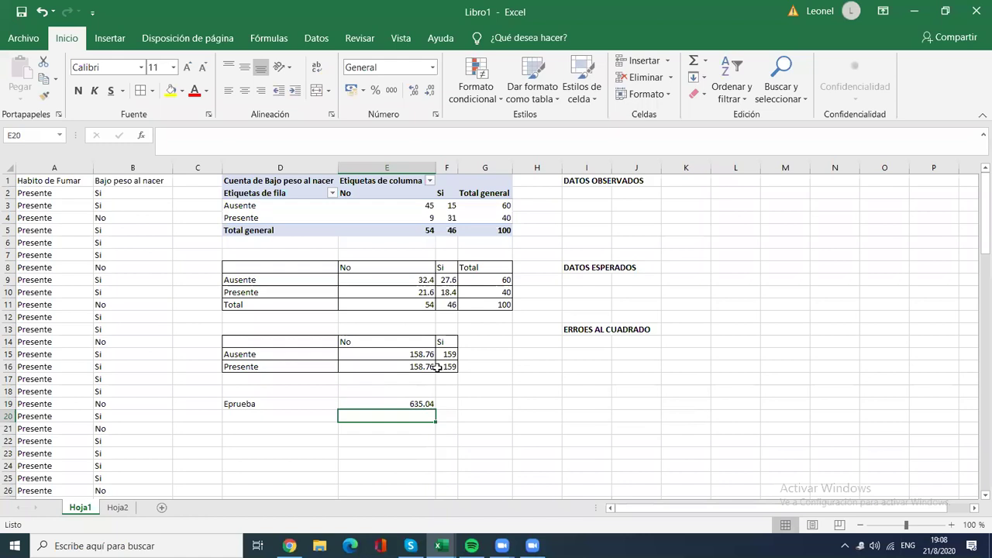
Add the label Valor Critico in D20, under Eprueba
{"action": "key", "text": "Left"}
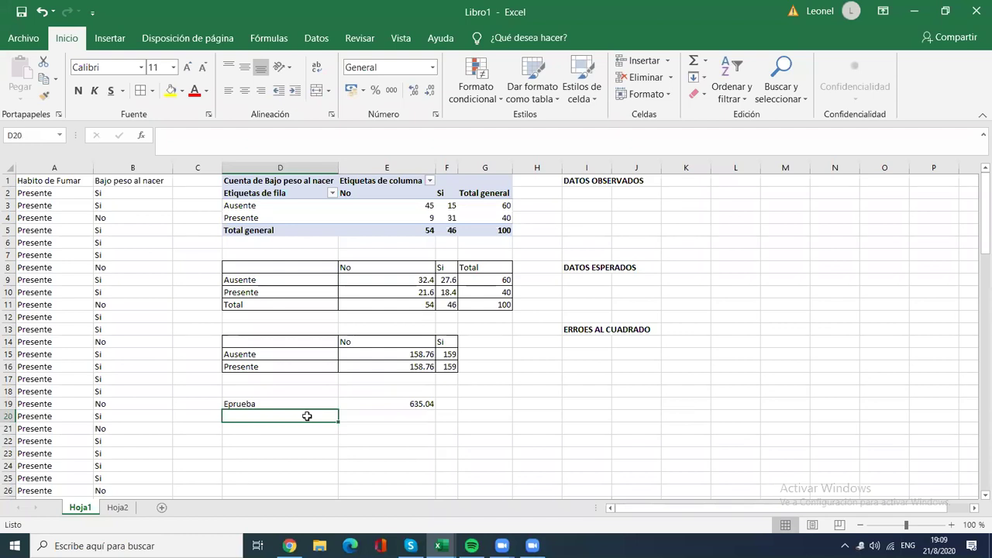
{"action": "type", "text": "Val"}
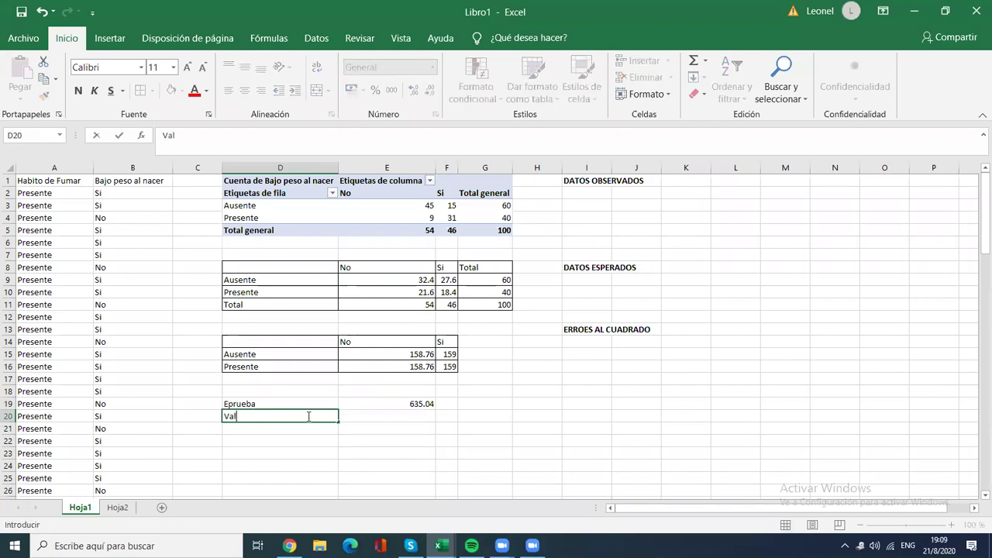
{"action": "type", "text": "or Critico"}
{"action": "key", "text": "Return"}
{"action": "key", "text": "Right"}
{"action": "key", "text": "Up"}
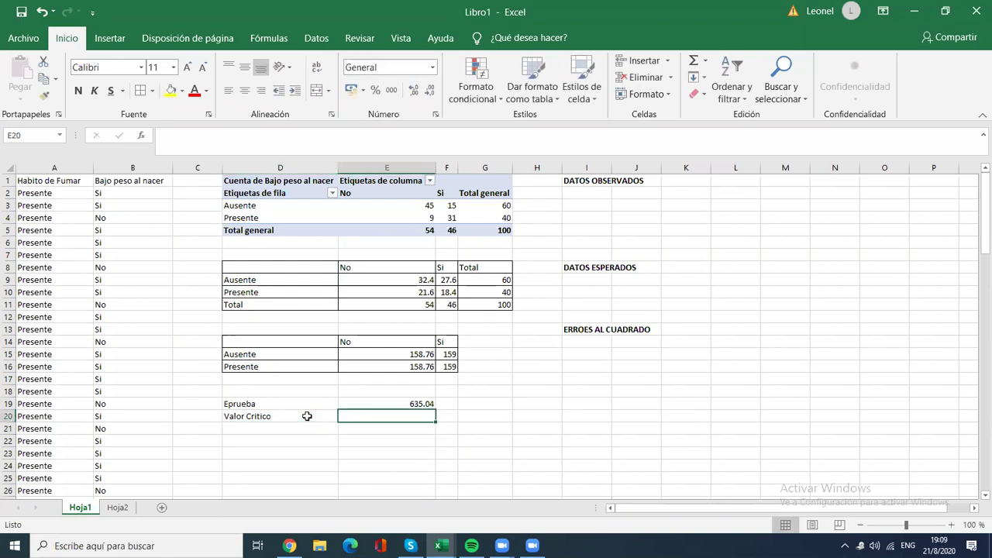
{"action": "type", "text": "="}
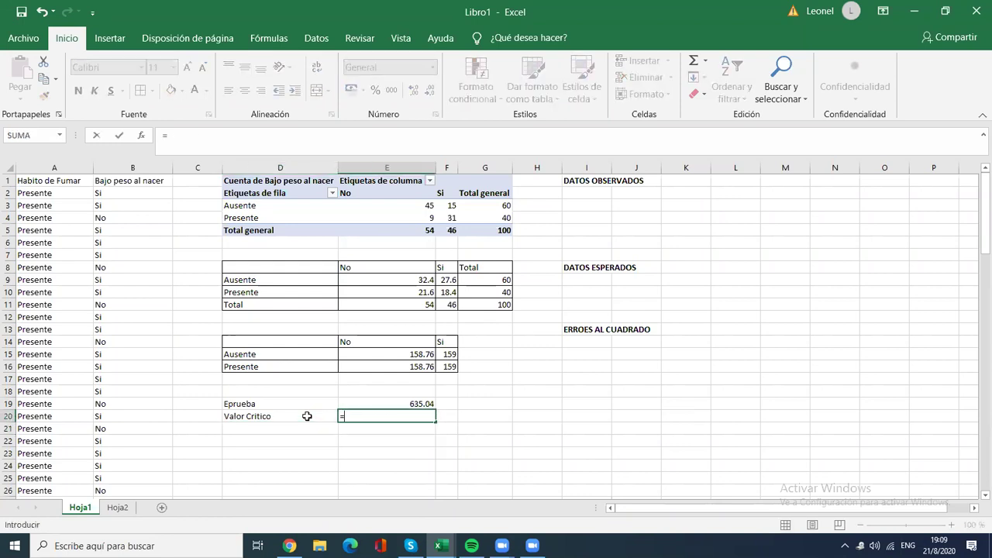
{"action": "type", "text": "CHI"}
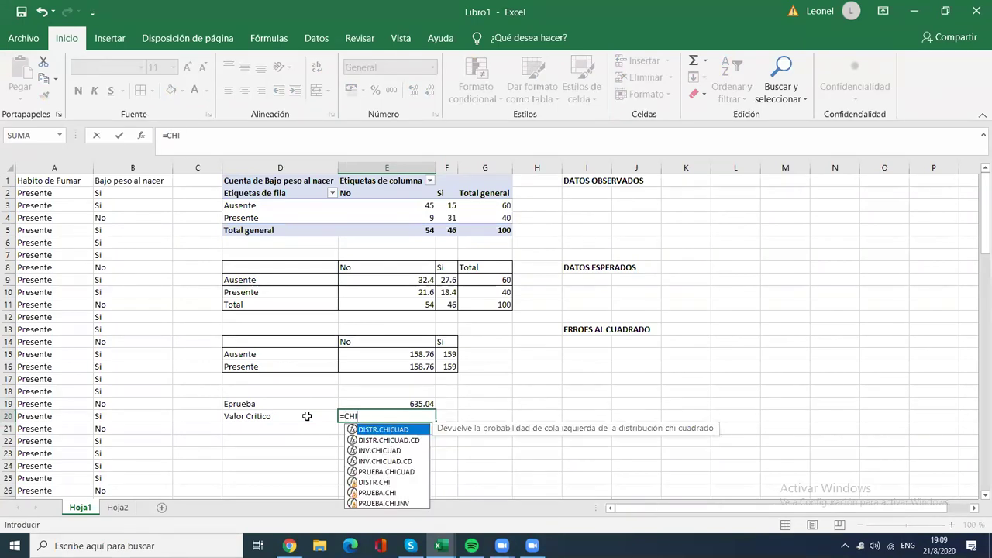
{"action": "key", "text": "Down"}
{"action": "key", "text": "Down"}
{"action": "key", "text": "Down"}
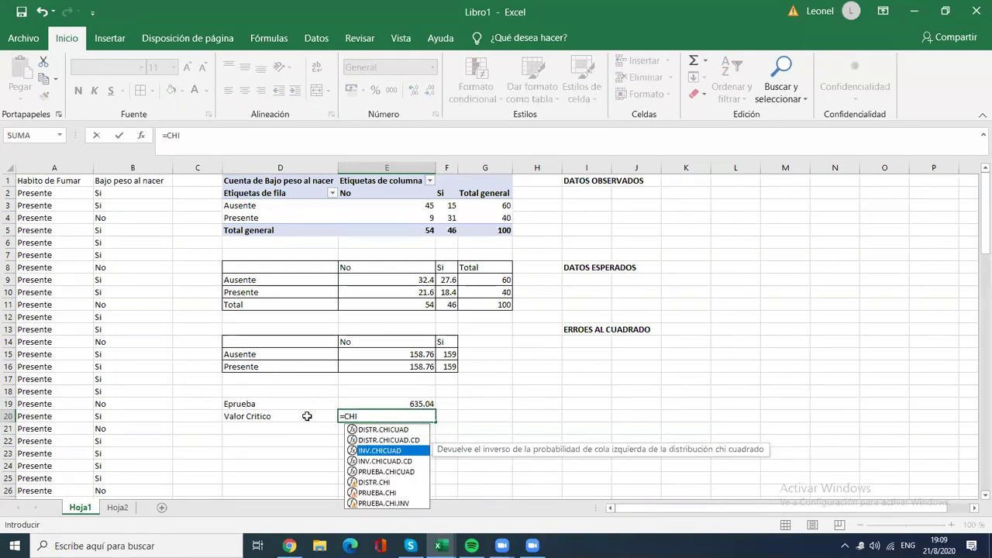
{"action": "left_click", "coordinate": [364, 451]}
{"action": "key", "text": "BackSpace"}
{"action": "key", "text": "BackSpace"}
{"action": "key", "text": "BackSpace"}
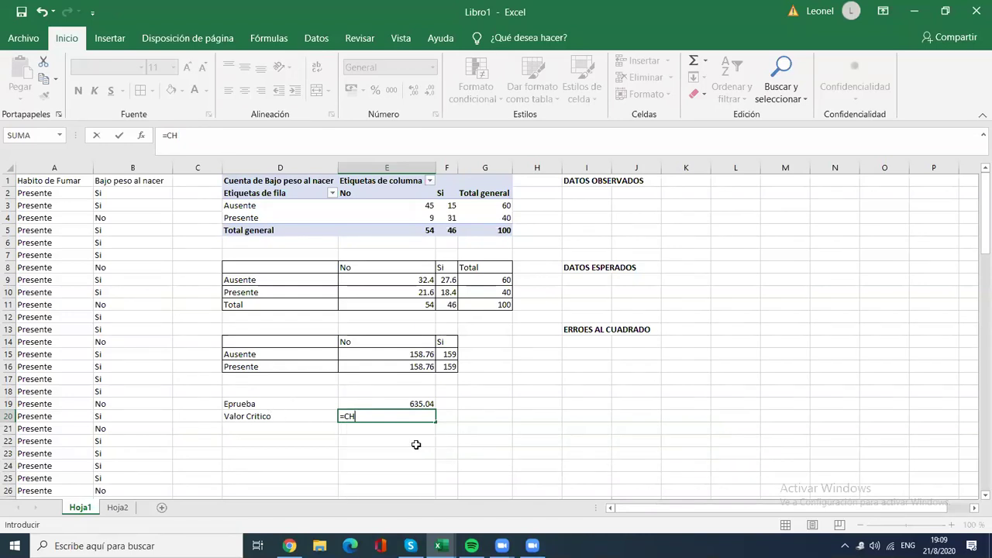
Complete the critical value formula in E20 as =INV.CHICUAD(0.95;E18), using E18 for the degrees of freedom
{"action": "type", "text": "INV."}
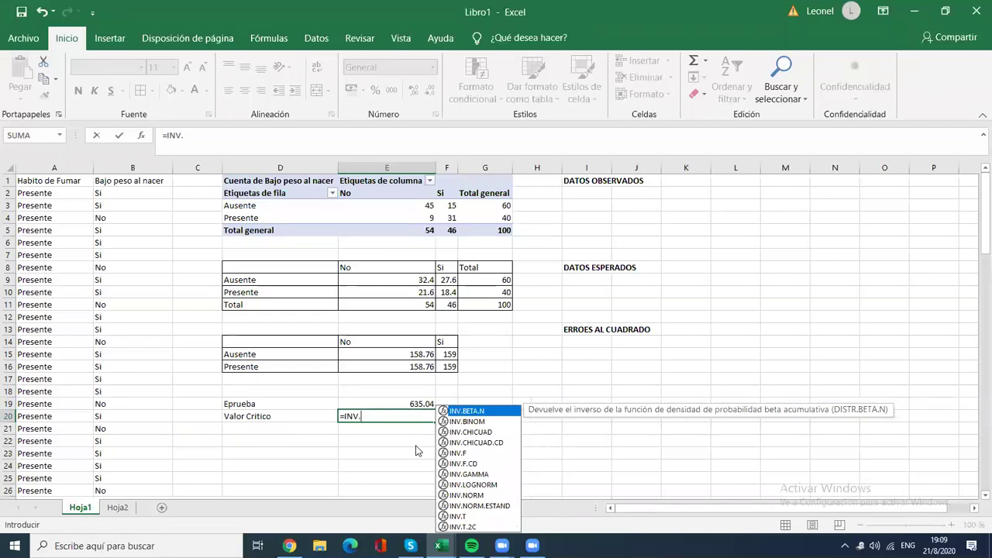
{"action": "type", "text": "CHICUA"}
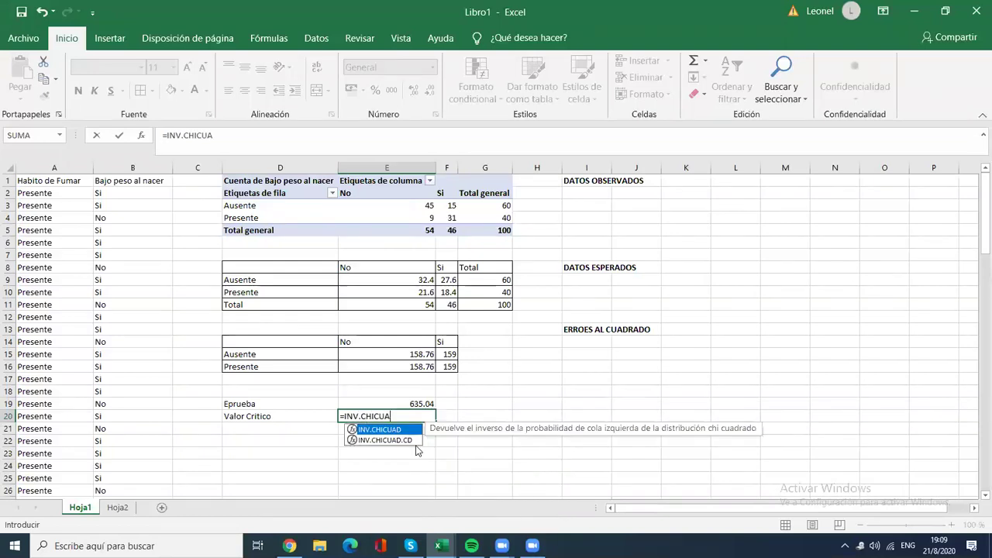
{"action": "type", "text": "D(0."}
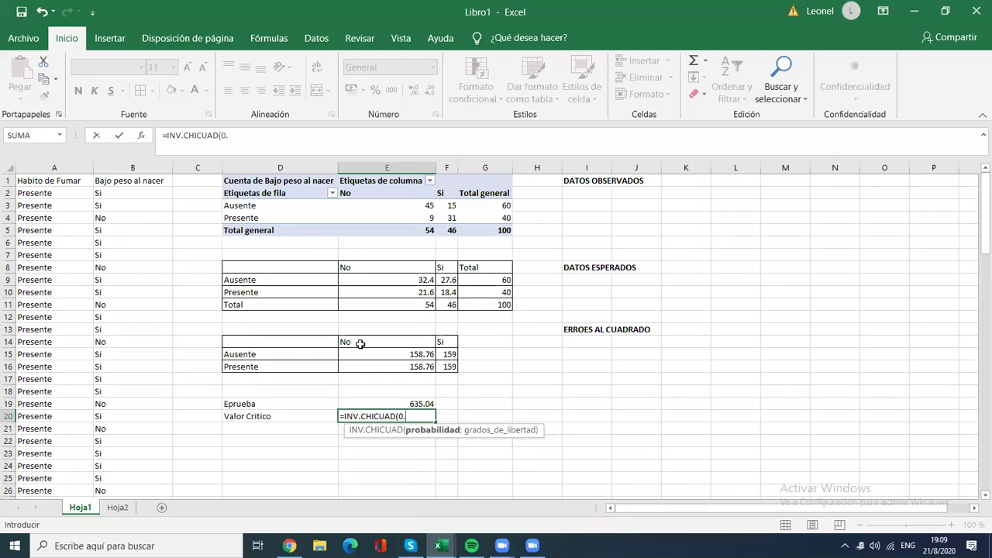
{"action": "type", "text": "95;"}
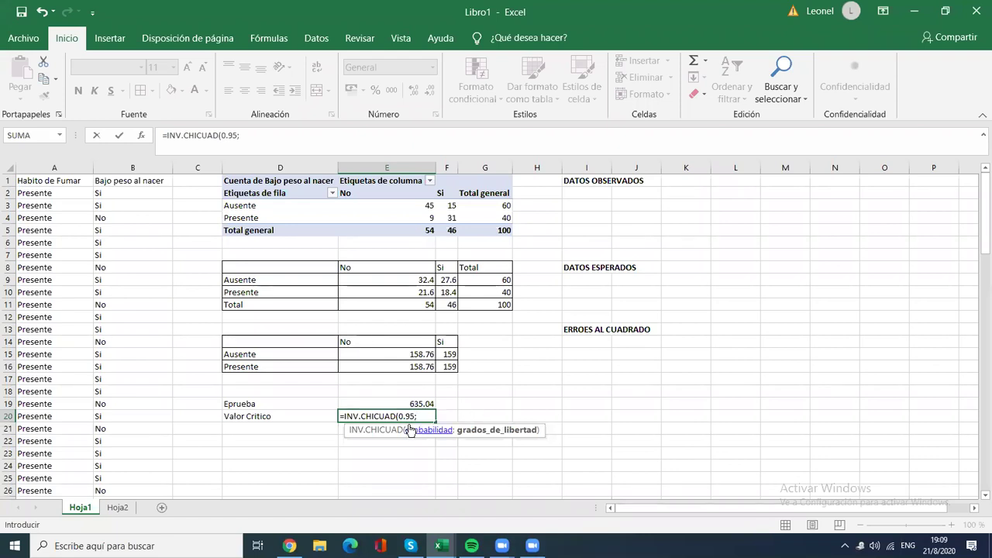
{"action": "left_click", "coordinate": [355, 393]}
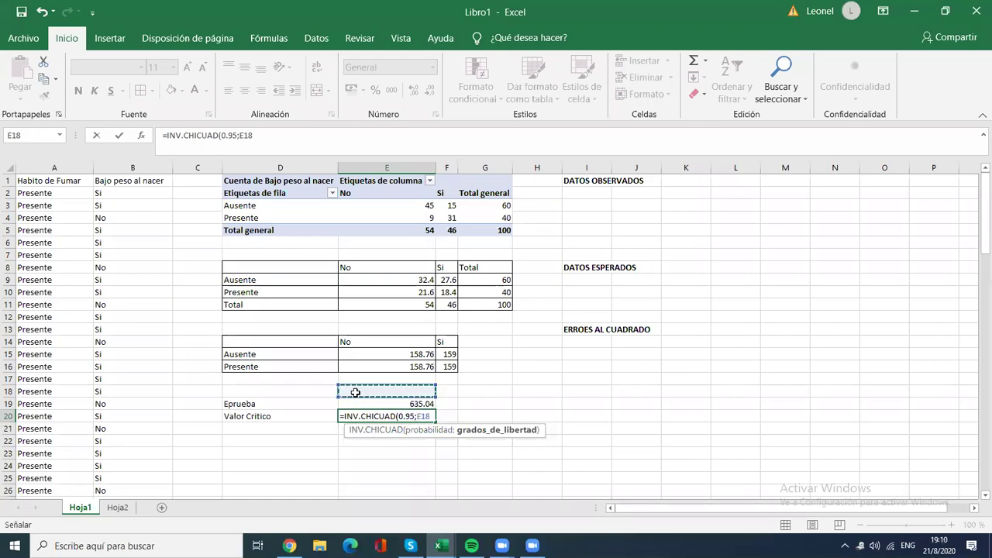
{"action": "type", "text": ")"}
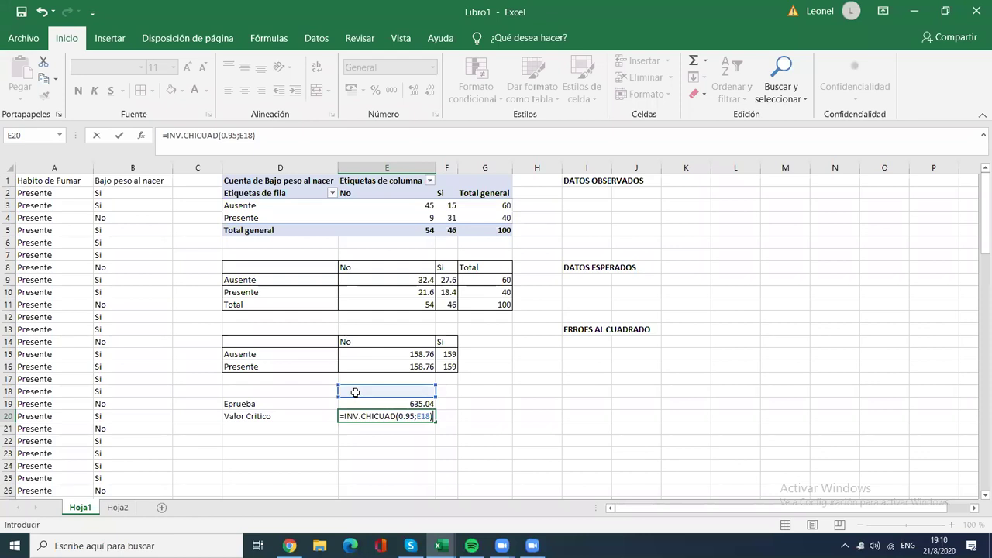
{"action": "key", "text": "Return"}
Add the label GL in D18 and calculate the degrees of freedom in E18 with =(2-1)*(2-1)
{"action": "left_click", "coordinate": [295, 392]}
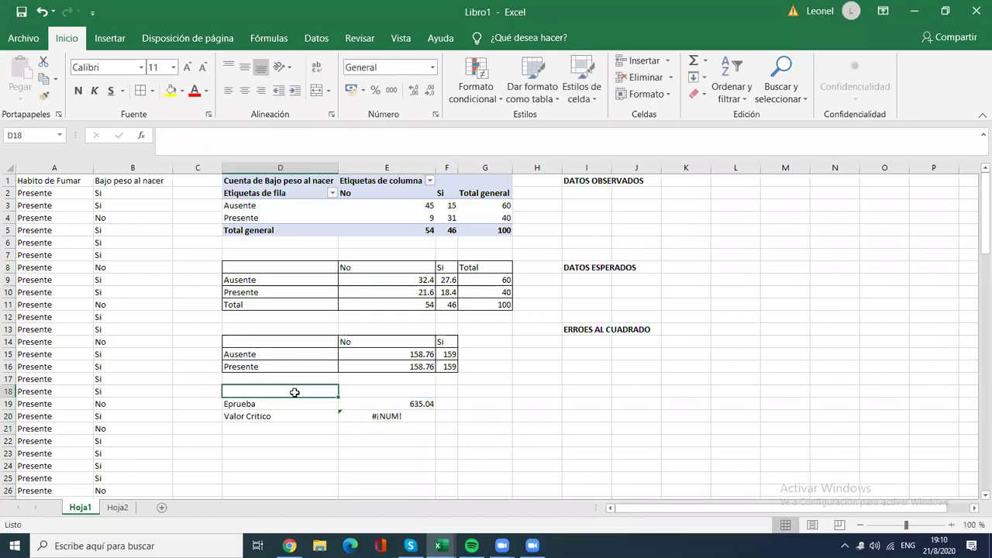
{"action": "type", "text": "GL"}
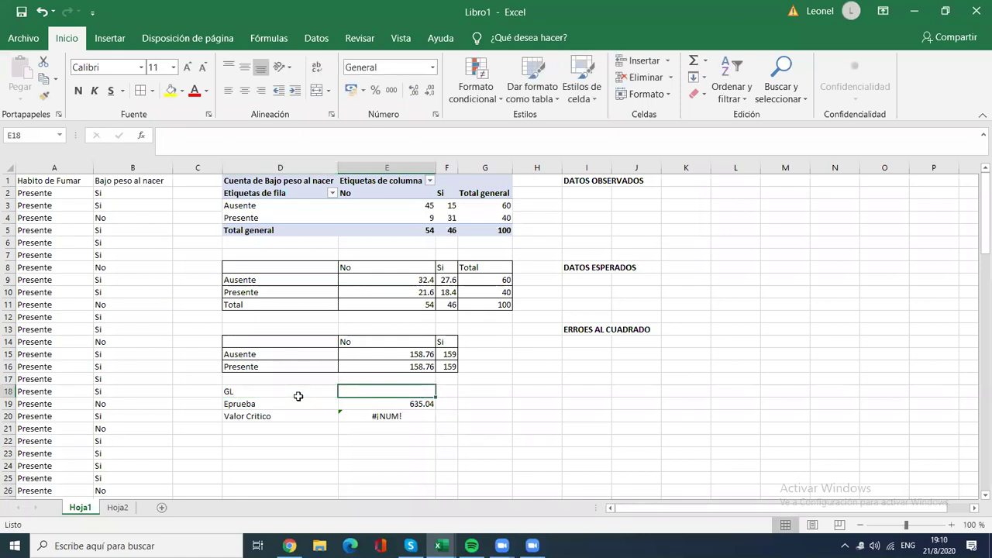
{"action": "type", "text": "=(2-1)*(2-1"}
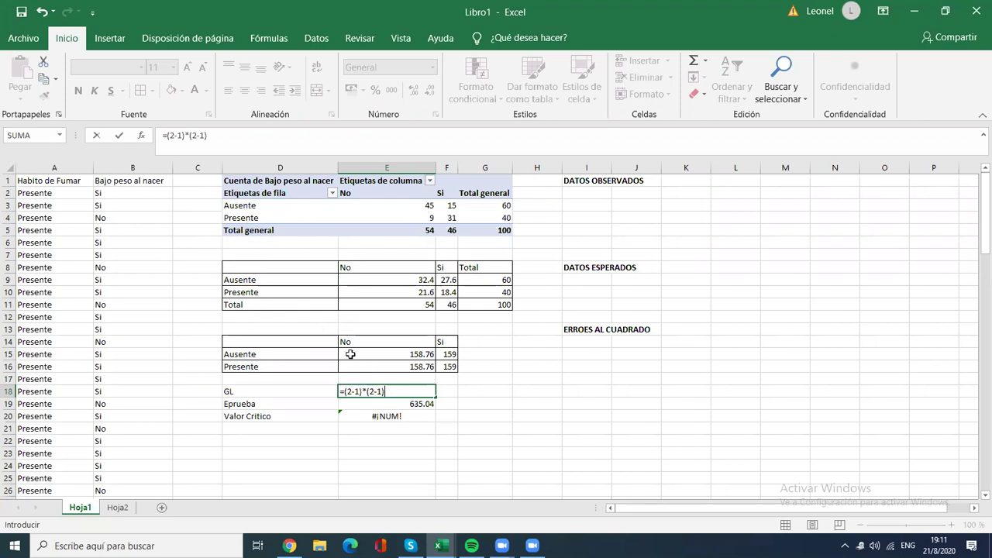
{"action": "key", "text": "Return"}
{"action": "left_click", "coordinate": [410, 393]}
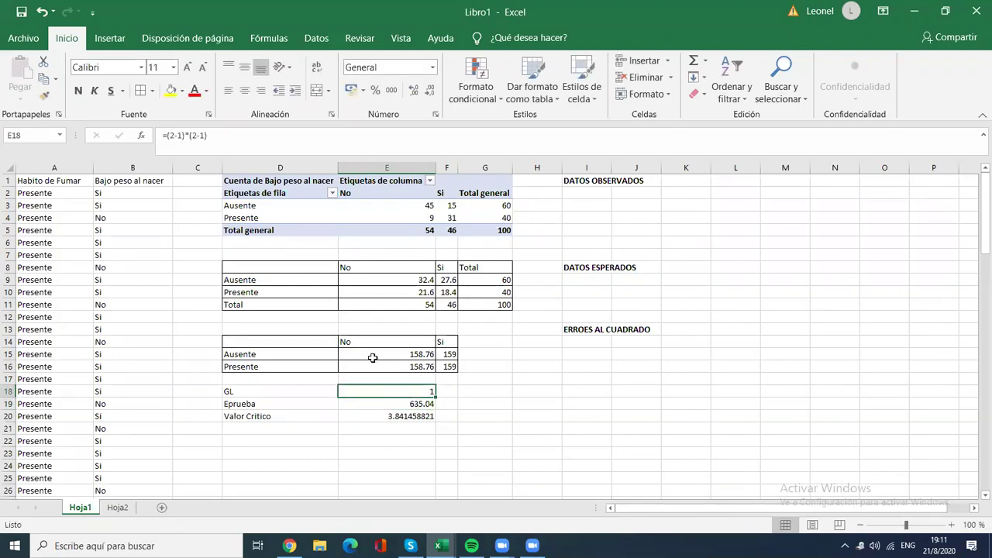
Examine the probability and degrees-of-freedom arguments of the INV.CHICUAD formula in E20
{"action": "left_click", "coordinate": [396, 418]}
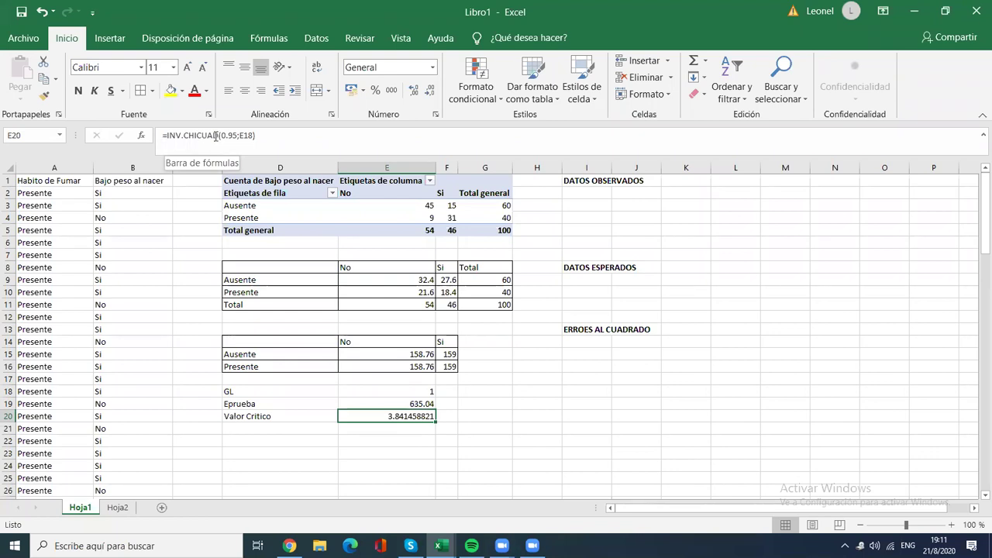
{"action": "left_click_drag", "start_coordinate": [221, 135], "coordinate": [255, 136]}
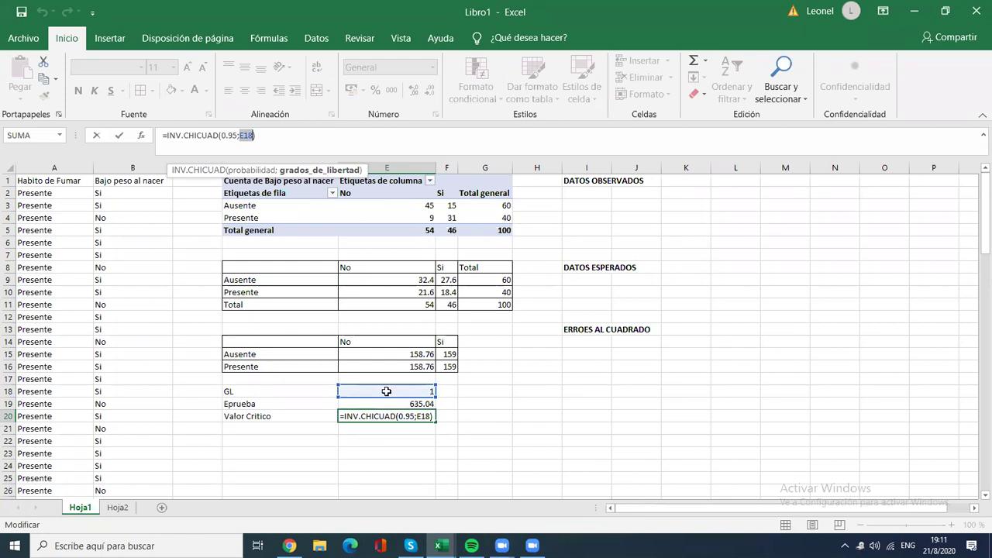
{"action": "left_click", "coordinate": [392, 429]}
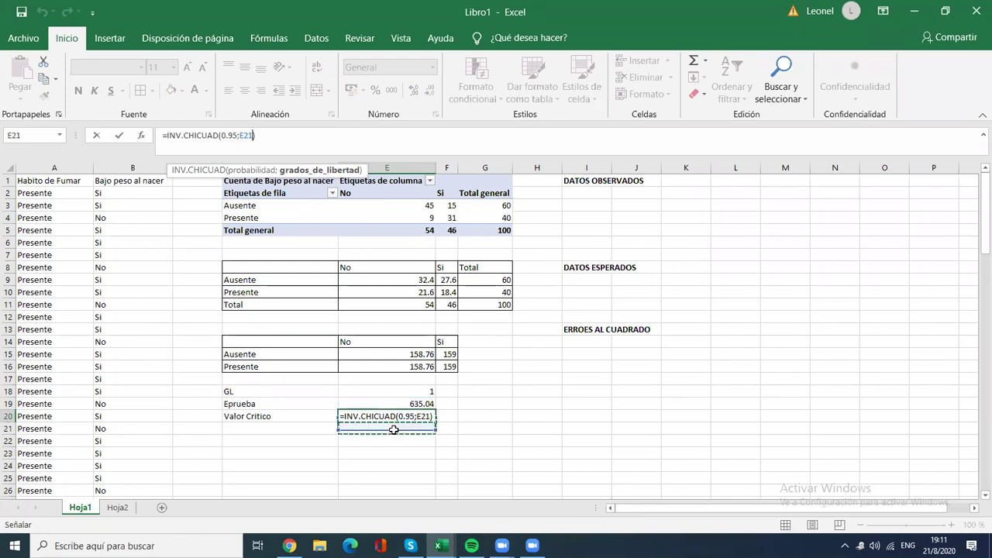
{"action": "left_click", "coordinate": [369, 398]}
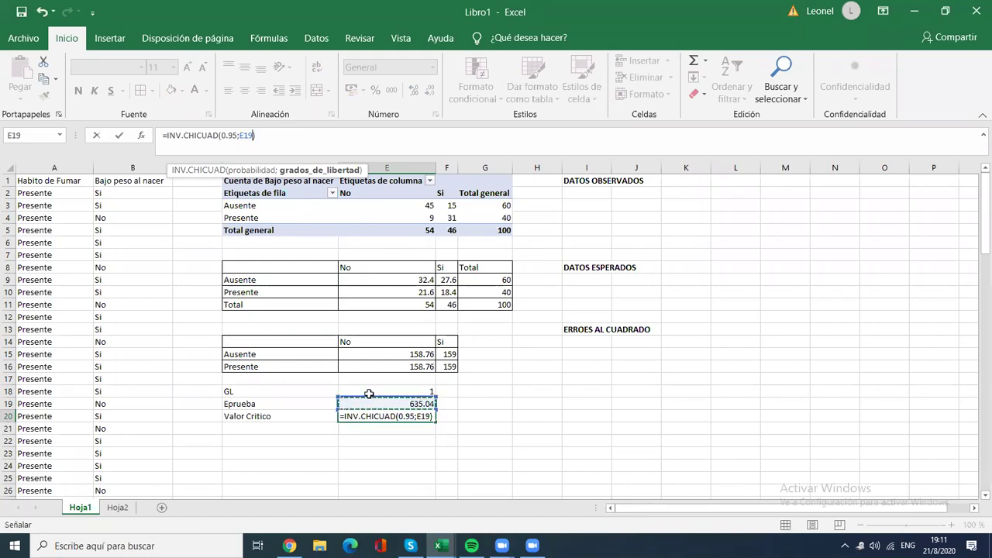
{"action": "key", "text": "Return"}
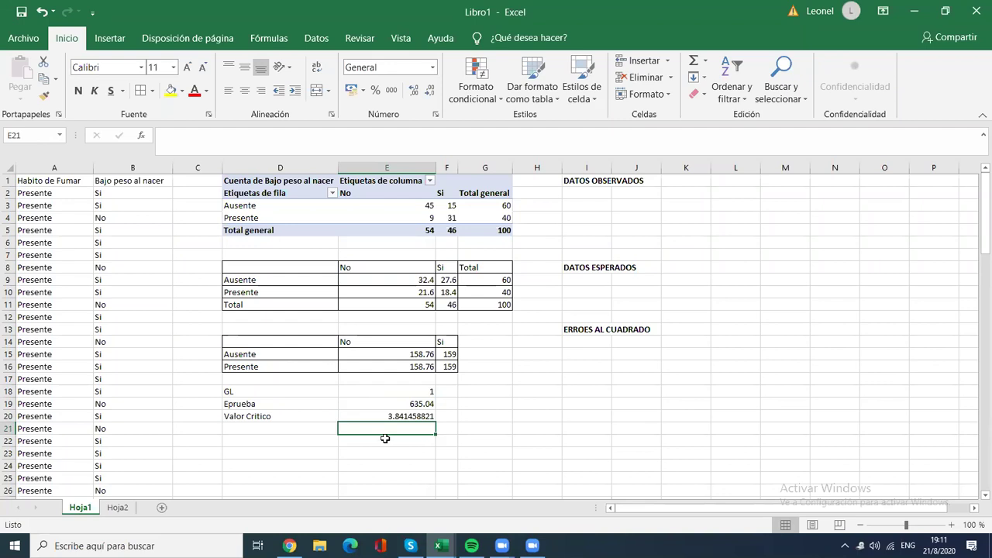
{"action": "left_click", "coordinate": [252, 439]}
{"action": "left_click", "coordinate": [295, 429]}
{"action": "type", "text": "O"}
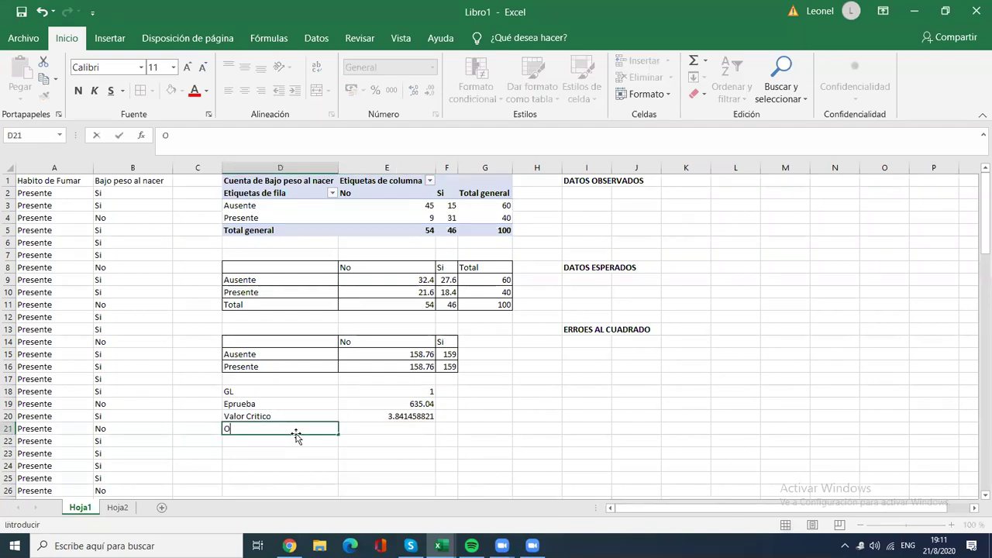
{"action": "type", "text": "ONLCLSUIO"}
{"action": "key", "text": "BackSpace"}
{"action": "key", "text": "BackSpace"}
{"action": "type", "text": "ION"}
{"action": "key", "text": "BackSpace"}
{"action": "key", "text": "BackSpace"}
{"action": "key", "text": "BackSpace"}
{"action": "key", "text": "BackSpace"}
{"action": "key", "text": "BackSpace"}
{"action": "key", "text": "BackSpace"}
{"action": "key", "text": "BackSpace"}
{"action": "key", "text": "BackSpace"}
{"action": "key", "text": "BackSpace"}
Enter the label DECISION in D21, below Valor Critico
{"action": "type", "text": "DECISION"}
{"action": "key", "text": "Tab"}
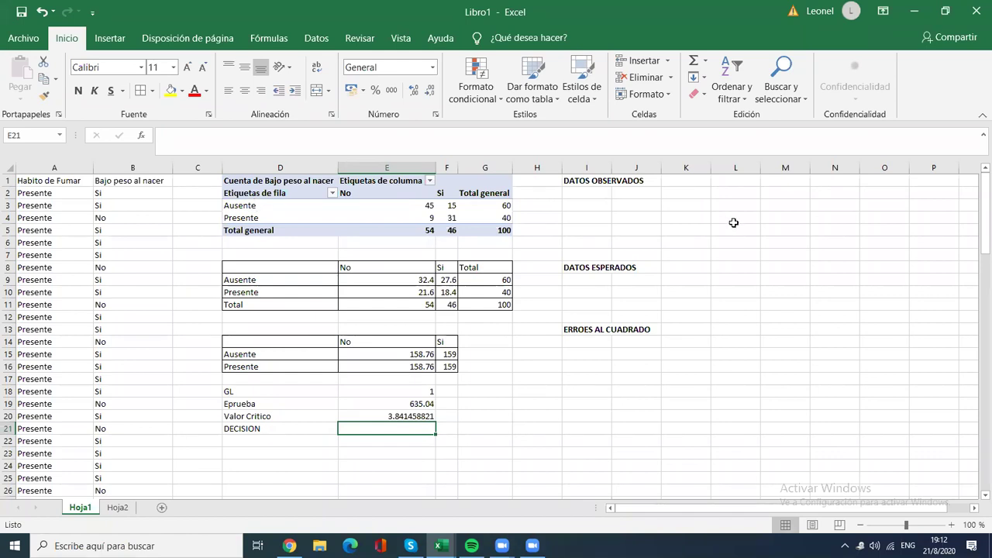
Write the null hypothesis to the side of the tables, with H0 in L2 and Son independientes in M2
{"action": "left_click", "coordinate": [733, 189]}
{"action": "type", "text": "H"}
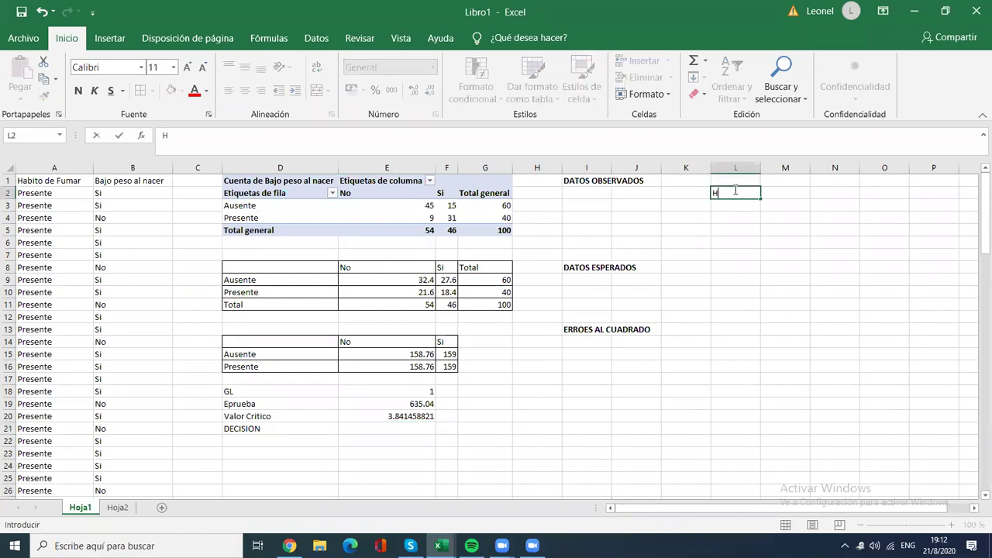
{"action": "type", "text": "0"}
{"action": "key", "text": "Tab"}
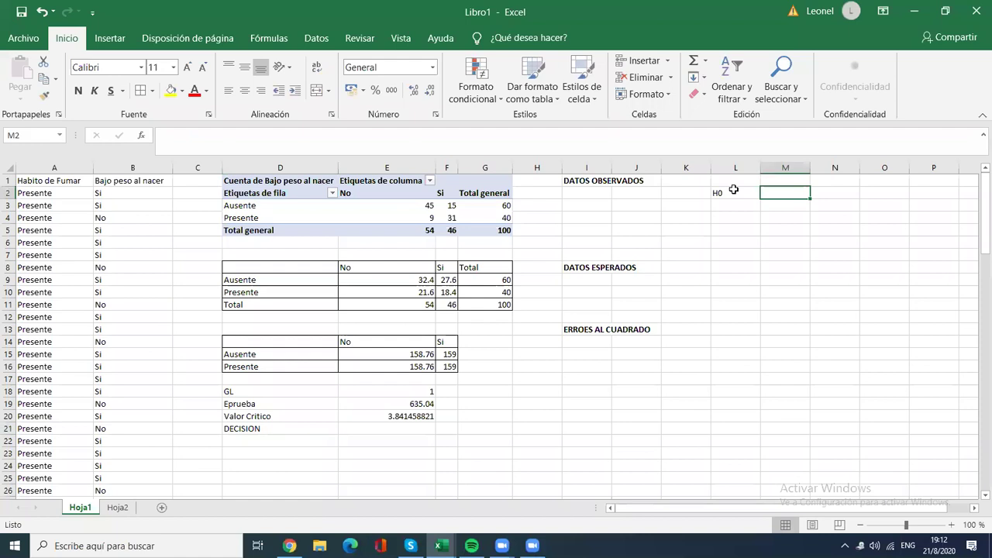
{"action": "type", "text": "Son"}
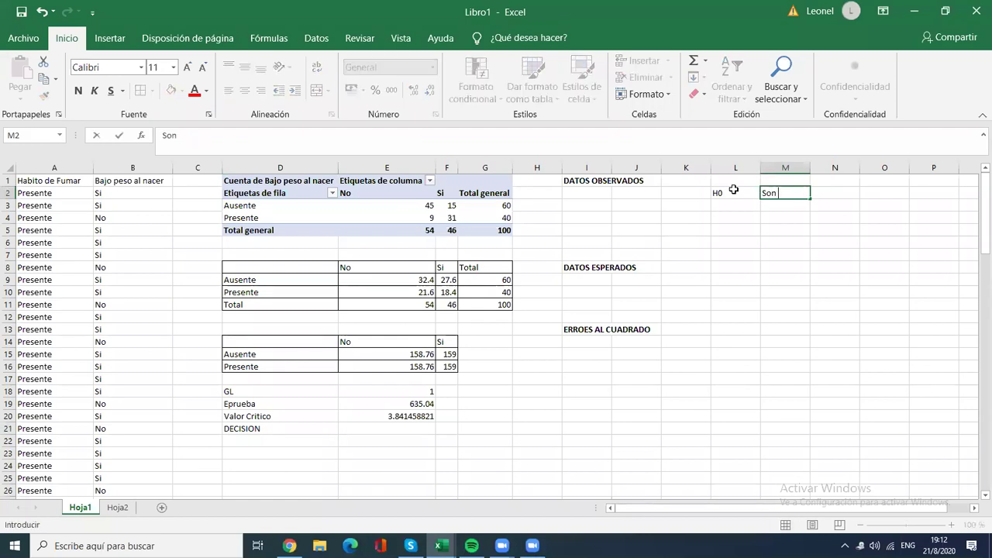
{"action": "type", "text": " independientes"}
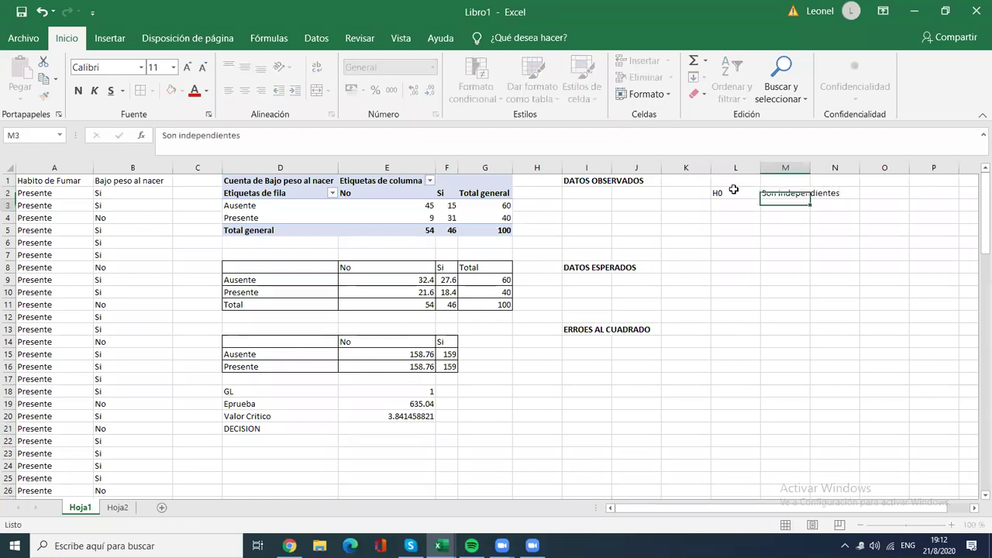
{"action": "key", "text": "Return"}
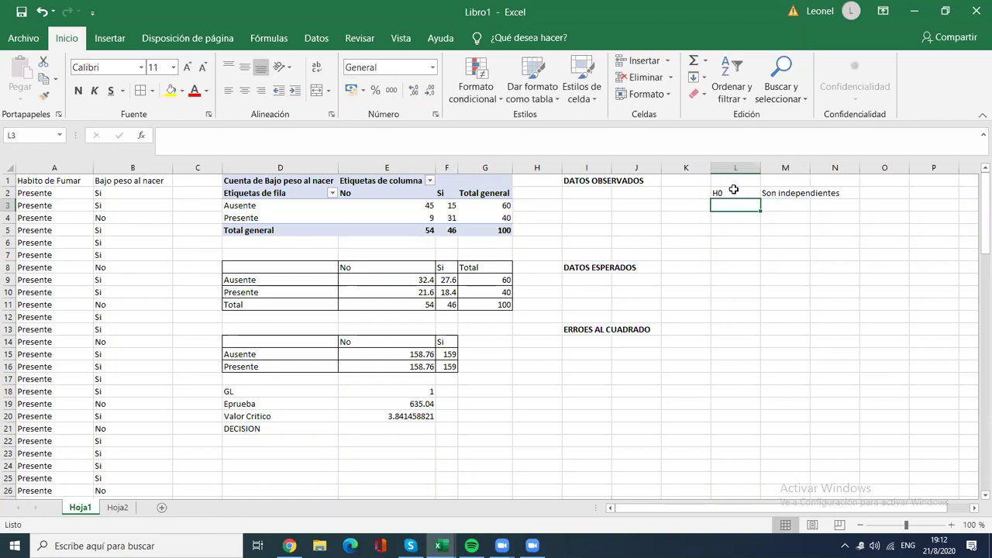
Write the alternative hypothesis below it, with Ha in L3 and No son independientes in M3
{"action": "type", "text": "Ha"}
{"action": "key", "text": "Tab"}
{"action": "type", "text": "No son independientes"}
{"action": "key", "text": "Down"}
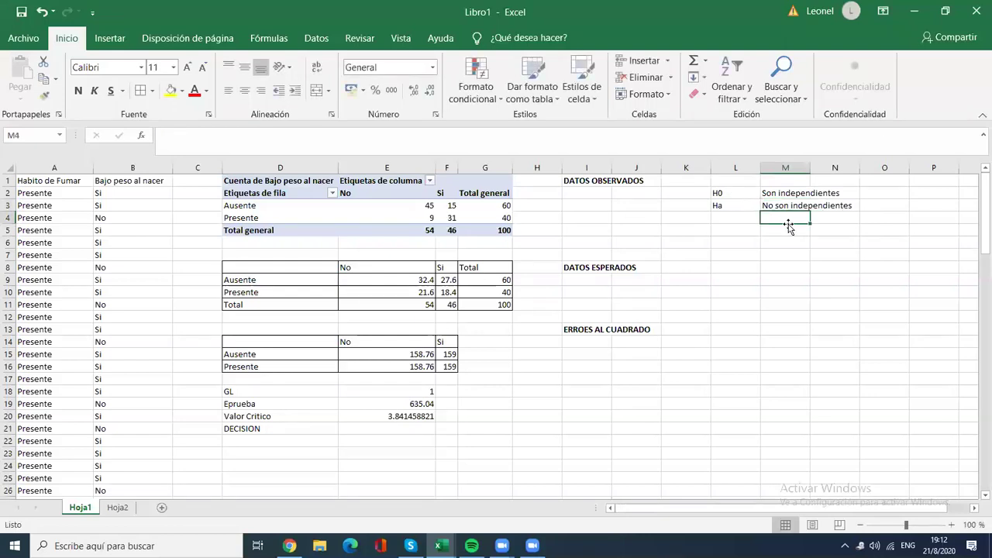
Review the two hypotheses and compare the test statistic in E19 with the critical value in E20
{"action": "left_click_drag", "start_coordinate": [719, 194], "coordinate": [768, 203]}
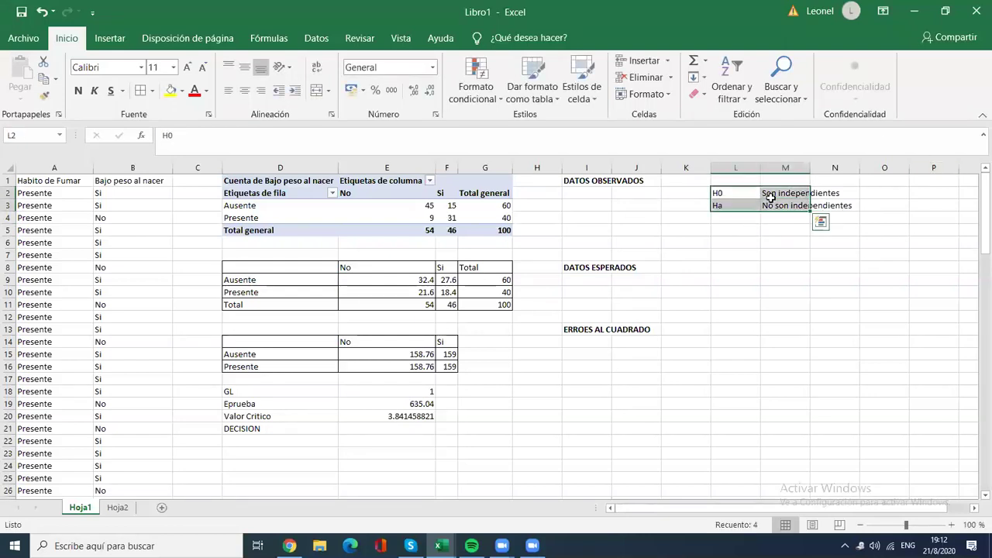
{"action": "left_click", "coordinate": [732, 194]}
{"action": "left_click", "coordinate": [746, 201]}
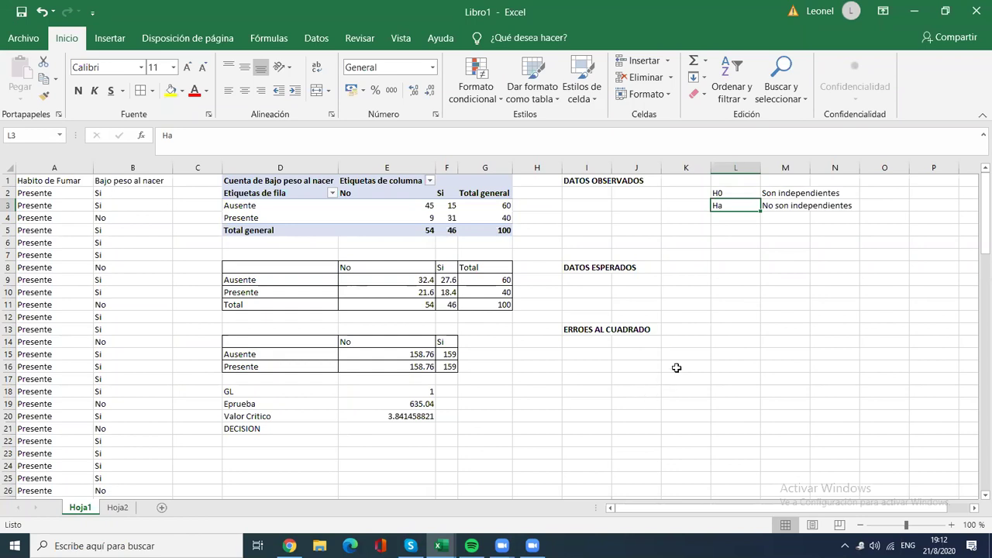
{"action": "left_click", "coordinate": [410, 416]}
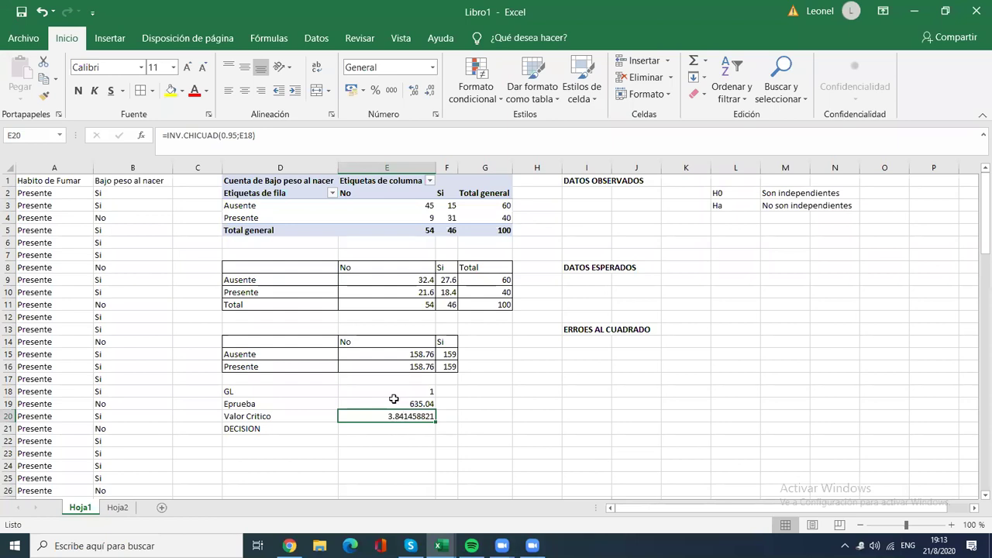
{"action": "left_click", "coordinate": [394, 402]}
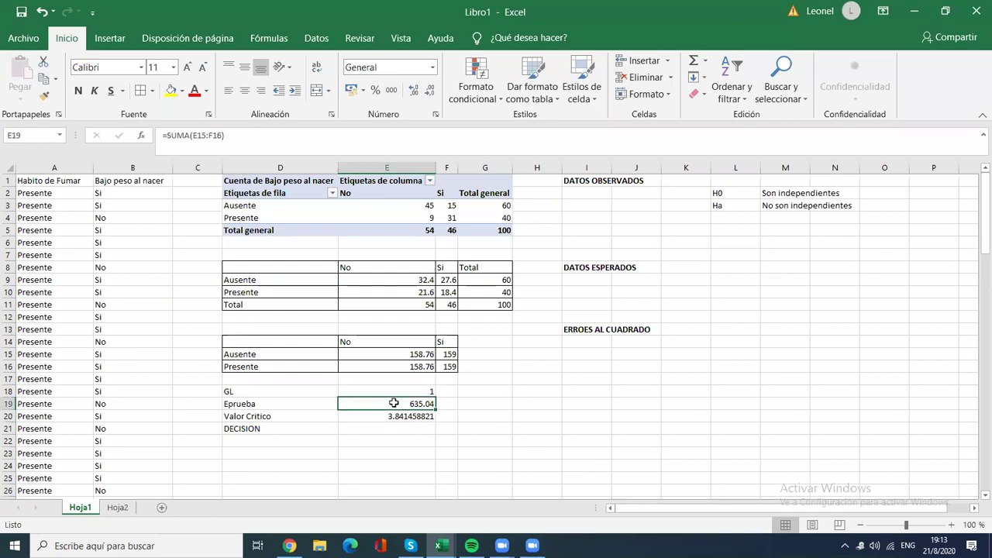
{"action": "left_click", "coordinate": [393, 413]}
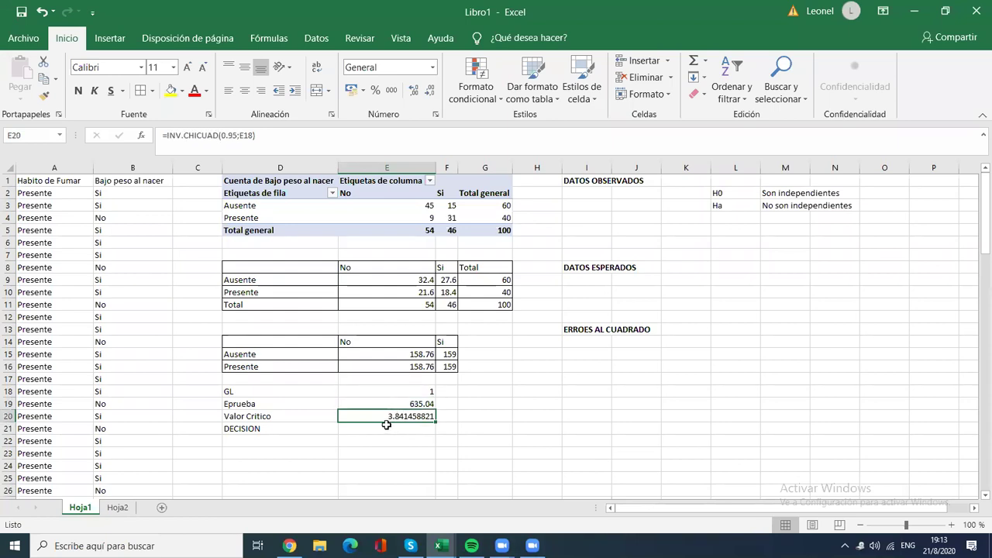
{"action": "left_click", "coordinate": [385, 426]}
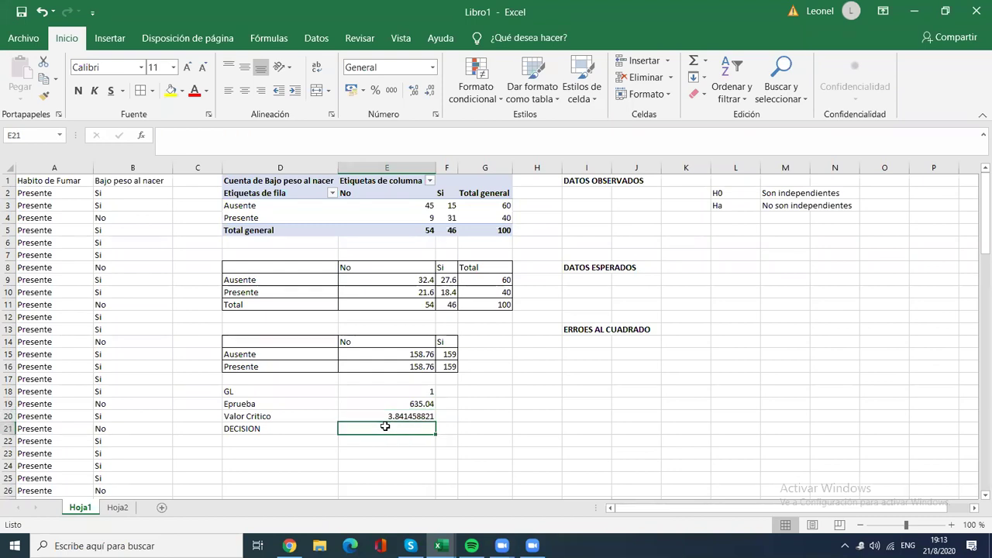
{"action": "type", "text": "H0 es Fals"}
{"action": "key", "text": "BackSpace"}
{"action": "key", "text": "BackSpace"}
{"action": "key", "text": "BackSpace"}
{"action": "key", "text": "BackSpace"}
{"action": "key", "text": "BackSpace"}
{"action": "key", "text": "BackSpace"}
{"action": "key", "text": "BackSpace"}
{"action": "key", "text": "BackSpace"}
{"action": "key", "text": "BackSpace"}
Record the decision Rechazar H0 in E21, beside the DECISION label
{"action": "type", "text": "Rechazar Ho"}
{"action": "key", "text": "BackSpace"}
{"action": "type", "text": "0"}
{"action": "key", "text": "Up"}
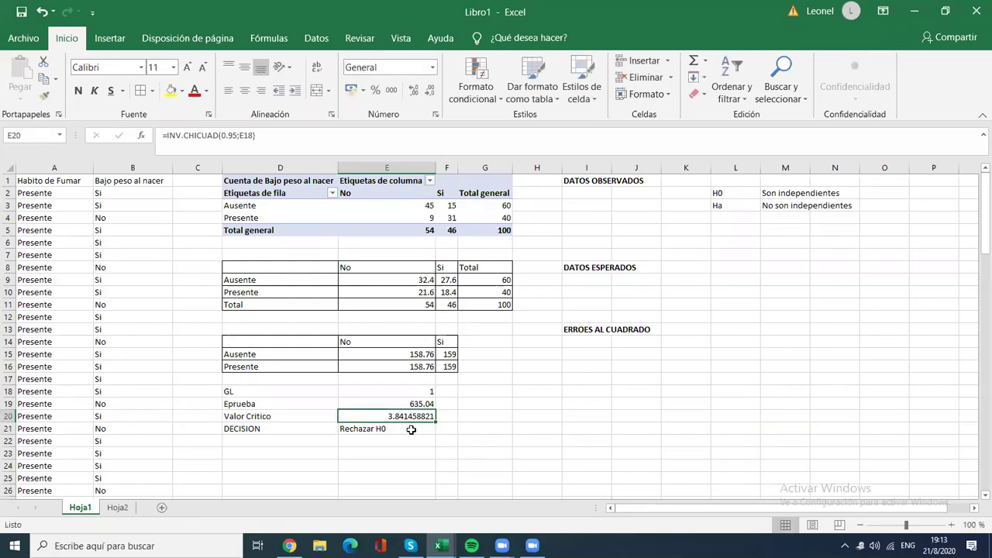
Add a CONCLUSION label in D22 and record Ha es verdadera beside it in E22
{"action": "left_click", "coordinate": [408, 404]}
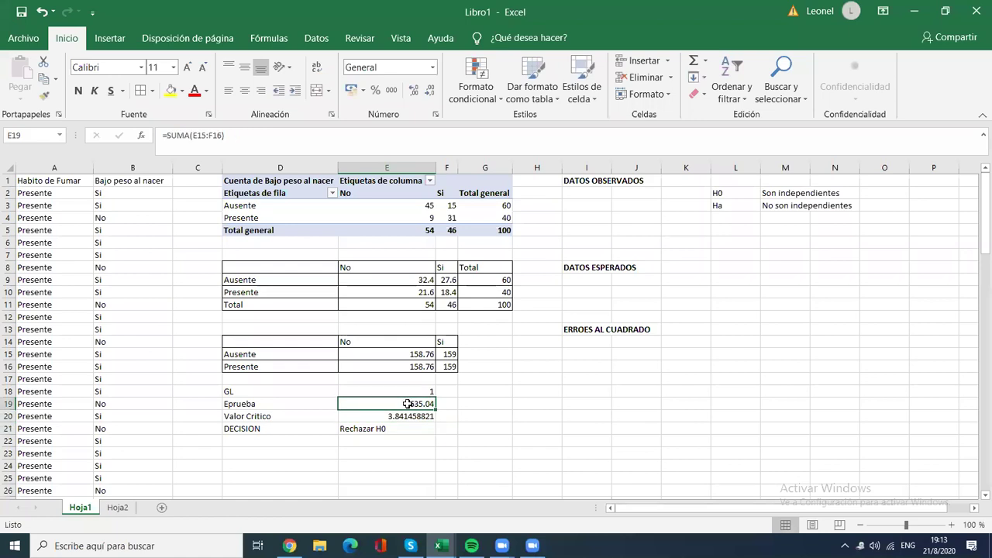
{"action": "left_click", "coordinate": [403, 416]}
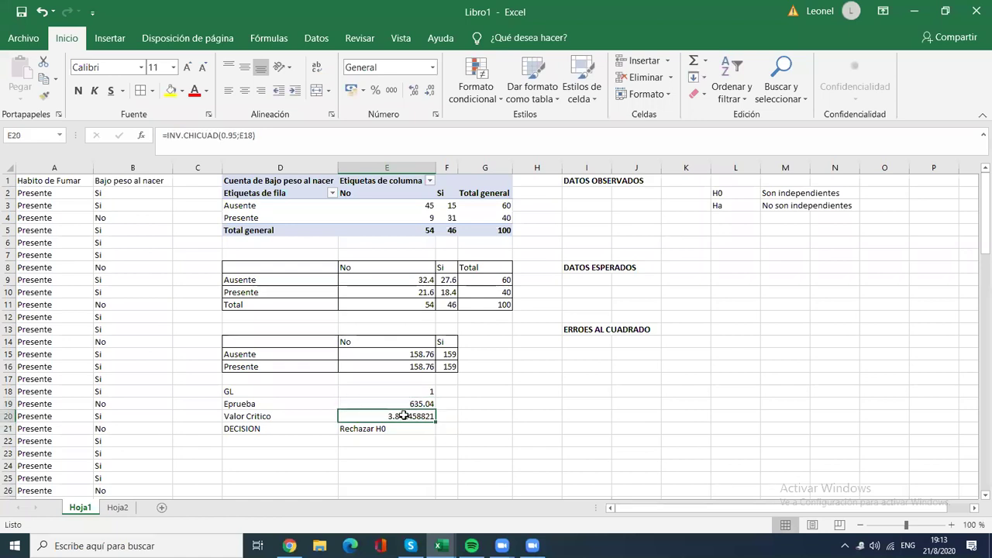
{"action": "left_click", "coordinate": [280, 441]}
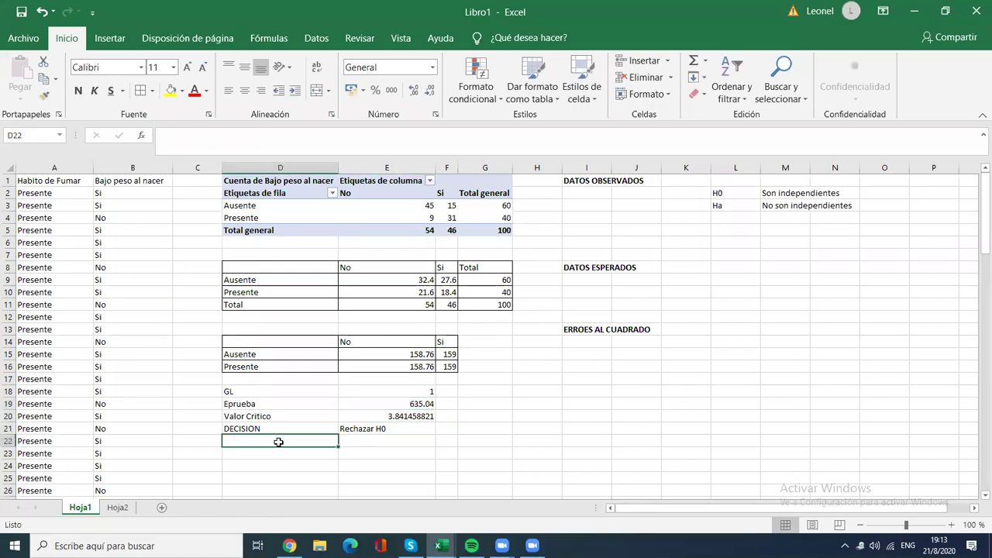
{"action": "type", "text": "CONCLUSI"}
{"action": "type", "text": "ON"}
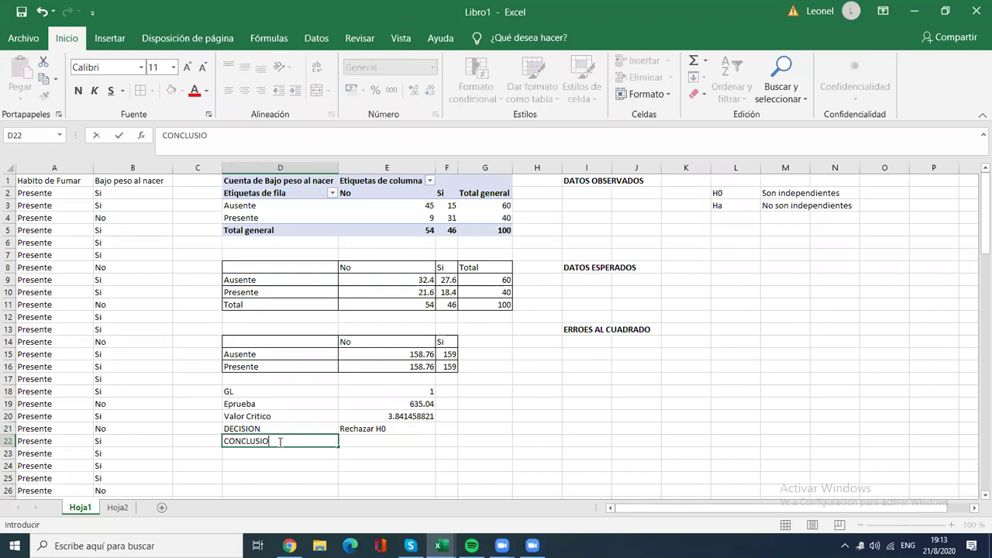
{"action": "key", "text": "Tab"}
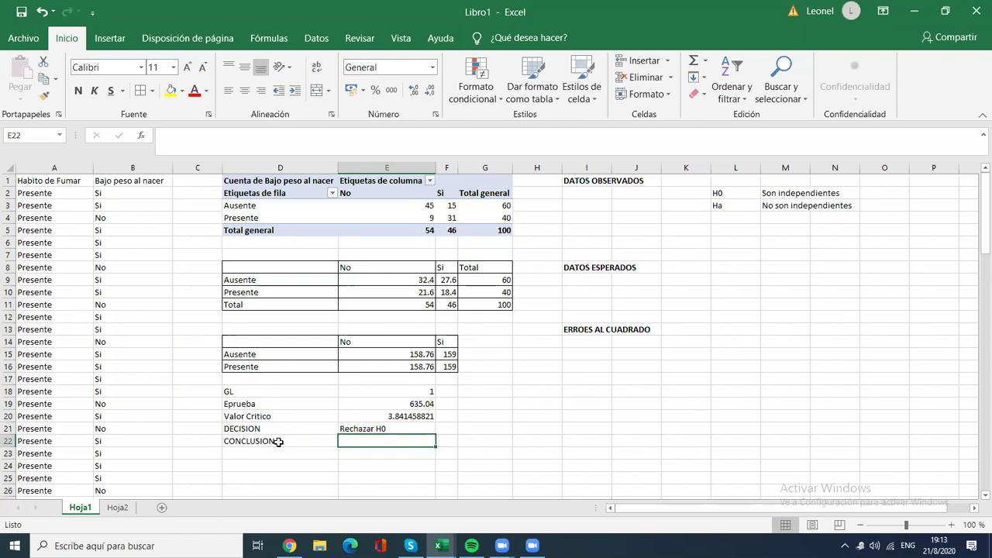
{"action": "type", "text": "Ha es verdadera"}
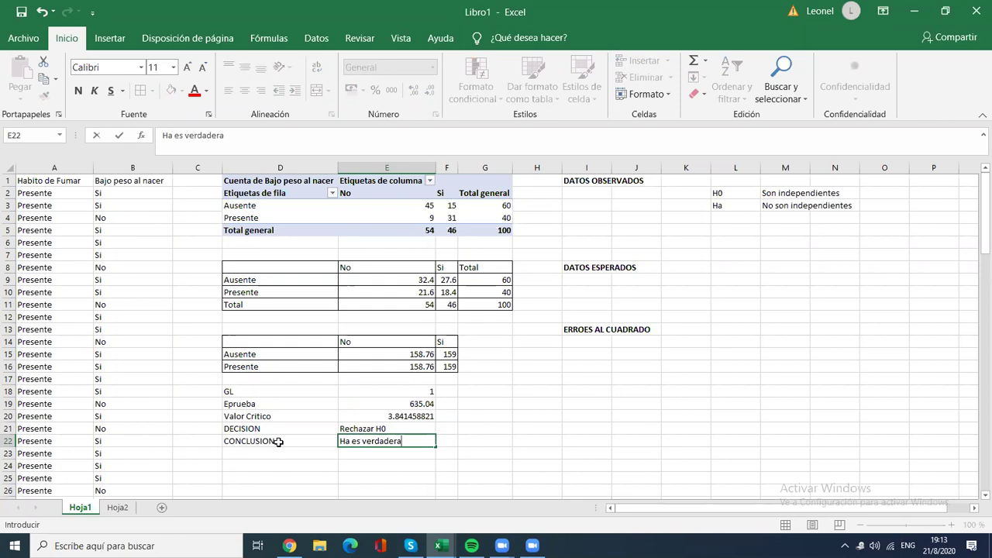
{"action": "key", "text": "Return"}
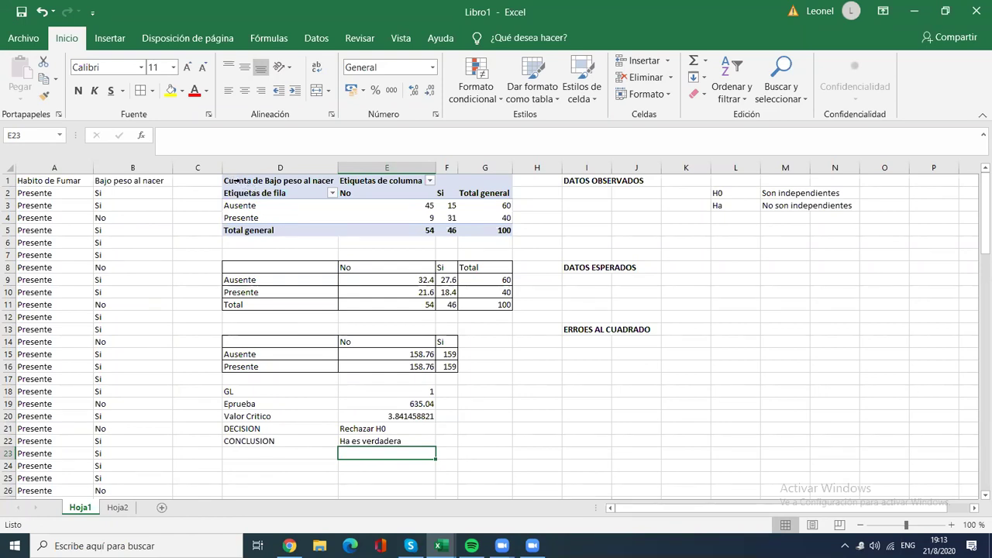
Review the source data columns, the observed-data pivot table, the expected-data table and the squared-errors table with their headings
{"action": "left_click", "coordinate": [37, 166]}
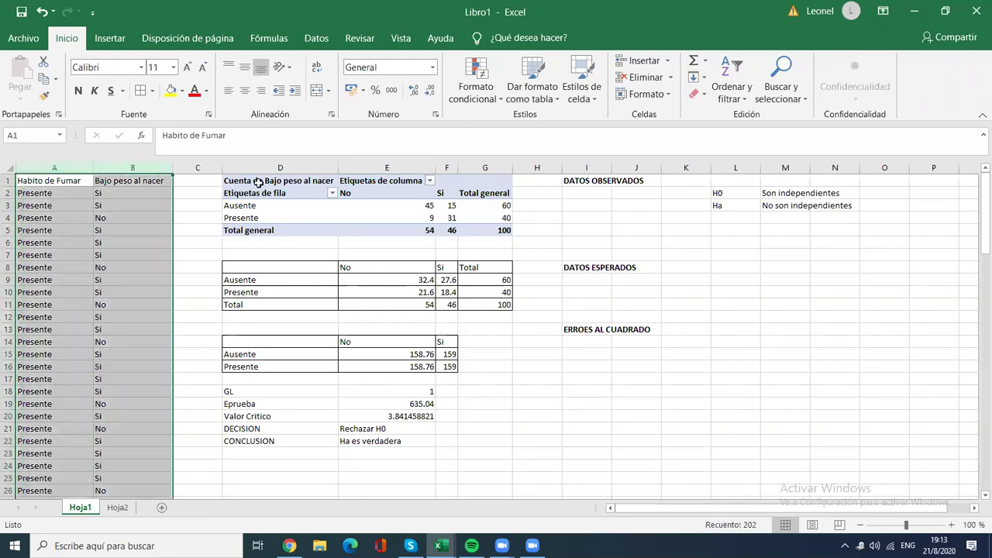
{"action": "left_click", "coordinate": [260, 181]}
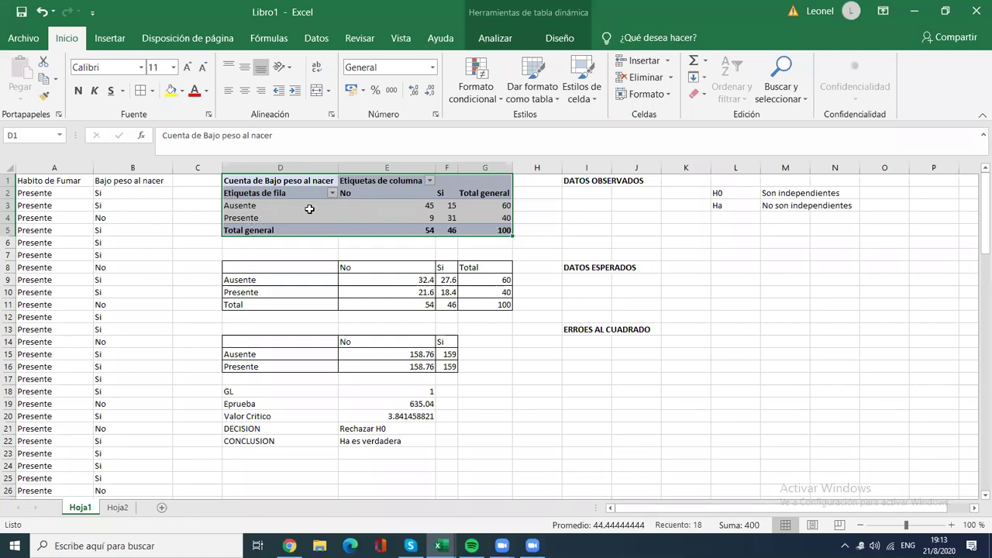
{"action": "left_click_drag", "start_coordinate": [336, 271], "coordinate": [451, 304]}
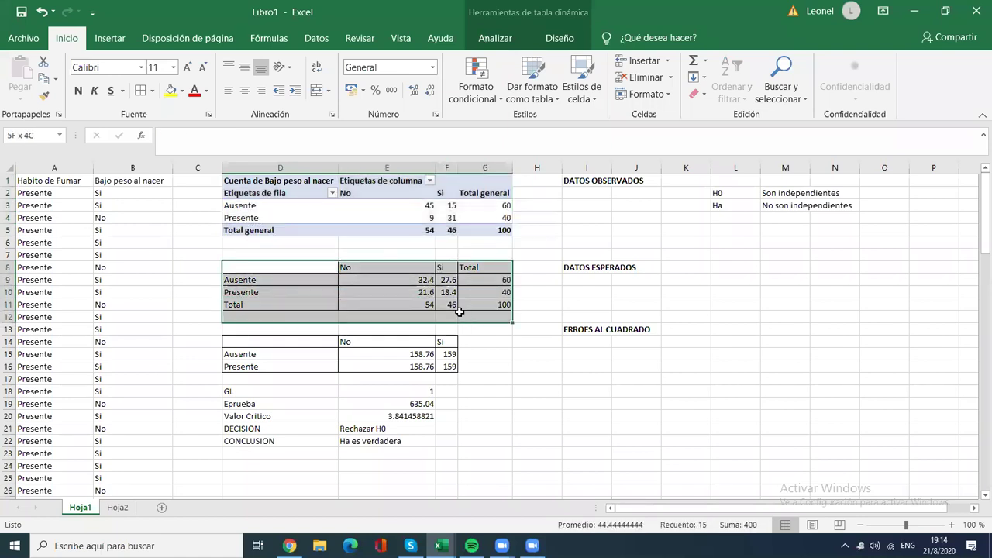
{"action": "left_click", "coordinate": [580, 268]}
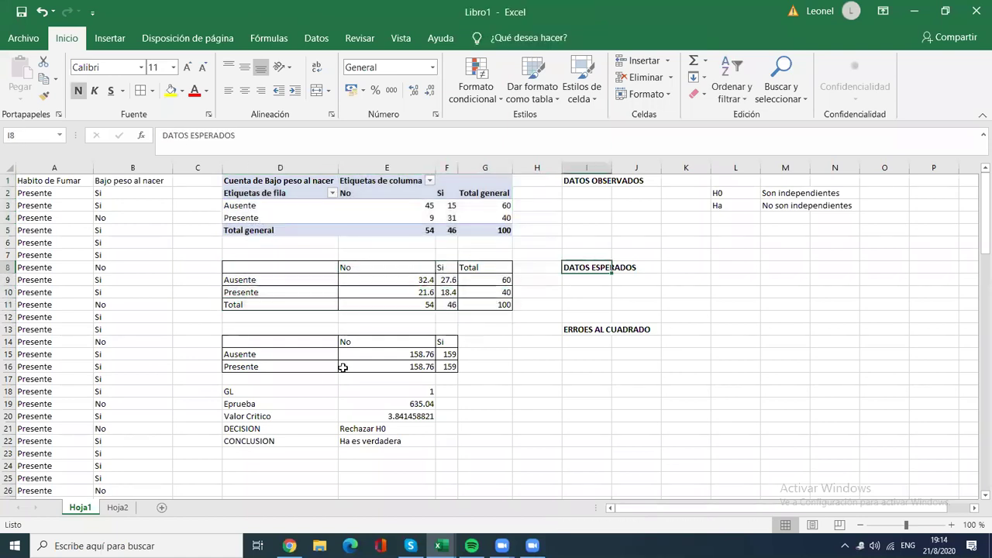
{"action": "left_click", "coordinate": [297, 341]}
{"action": "left_click_drag", "start_coordinate": [297, 341], "coordinate": [447, 367]}
{"action": "left_click", "coordinate": [574, 331]}
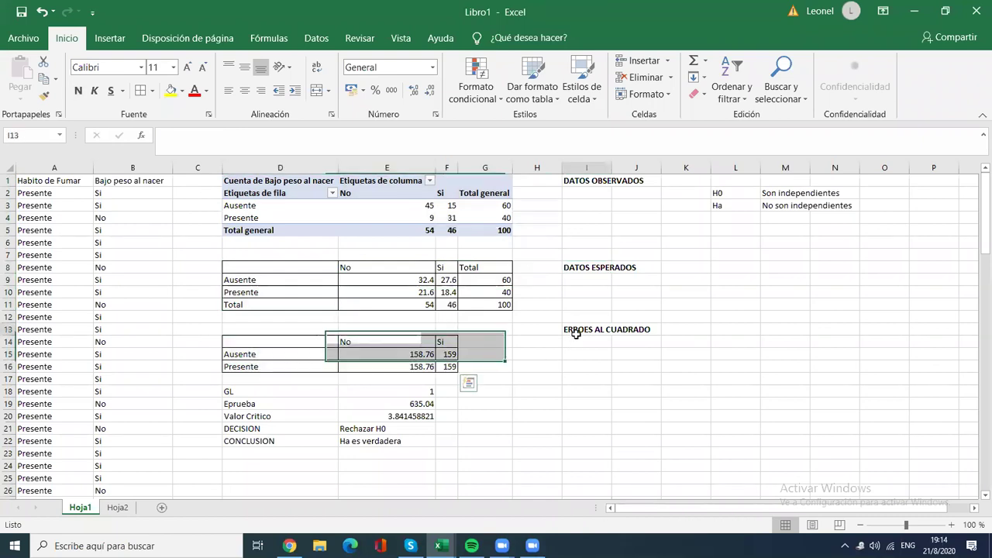
Review the summary rows from GL through CONCLUSION, comparing the test statistic with the critical value and the recorded decision
{"action": "left_click", "coordinate": [341, 392]}
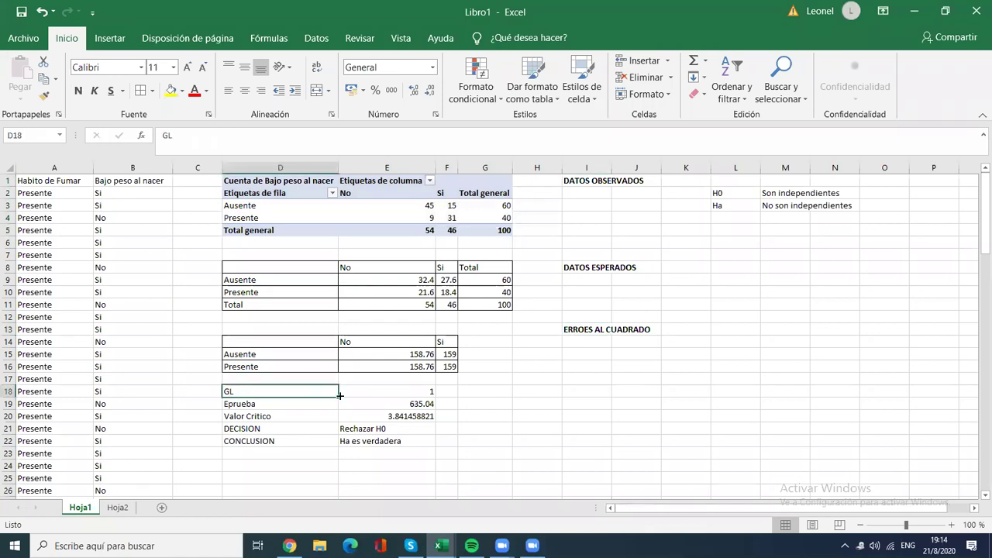
{"action": "left_click", "coordinate": [301, 416]}
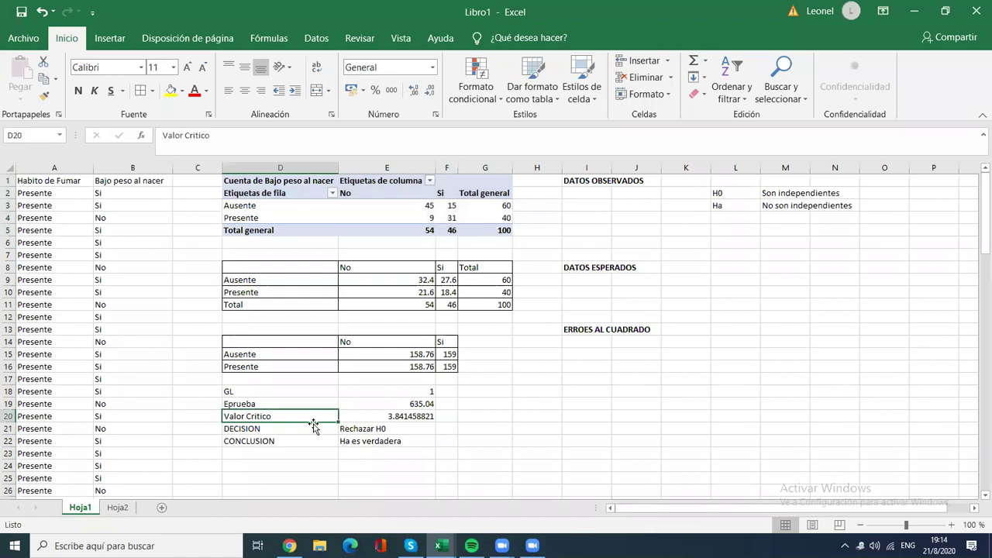
{"action": "left_click", "coordinate": [265, 430]}
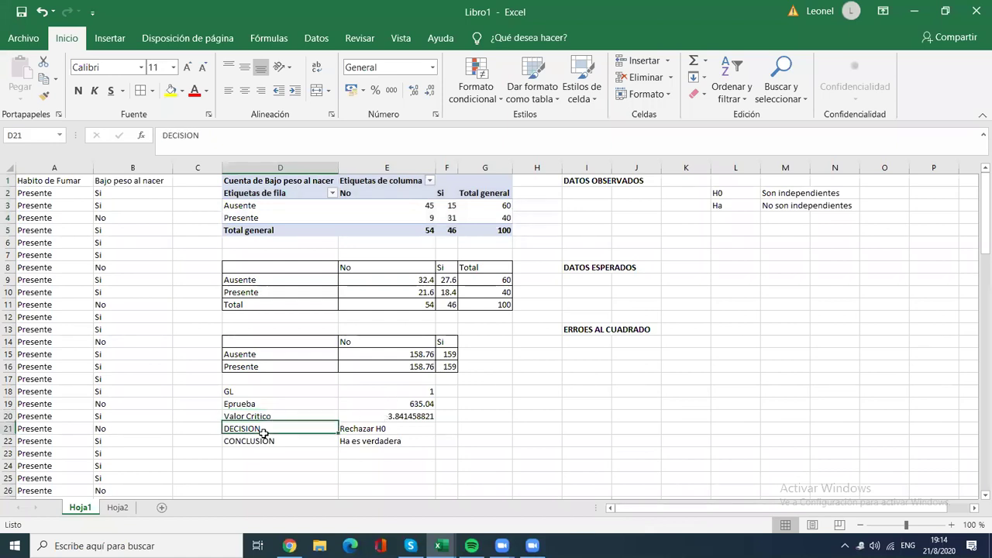
{"action": "left_click", "coordinate": [265, 440]}
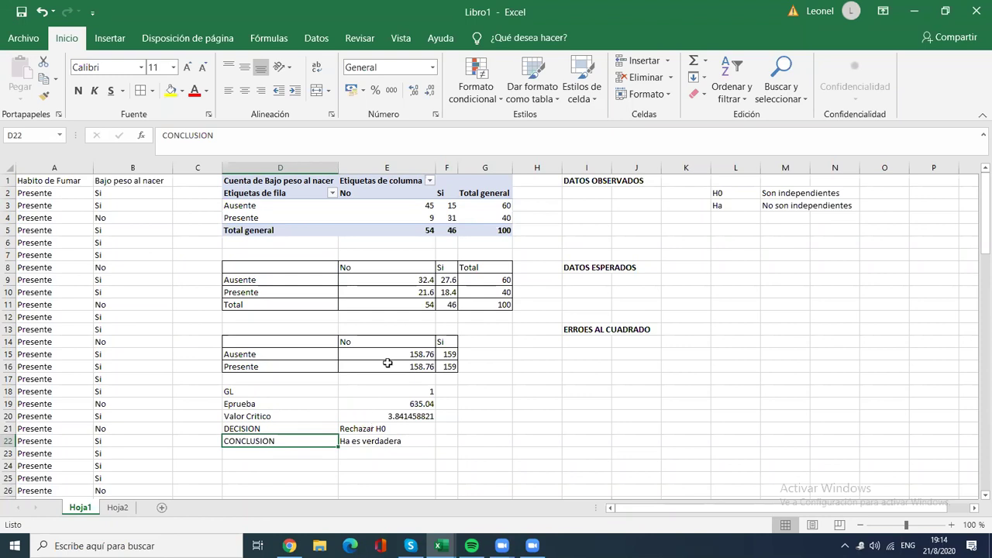
{"action": "left_click", "coordinate": [384, 406]}
{"action": "left_click", "coordinate": [383, 417]}
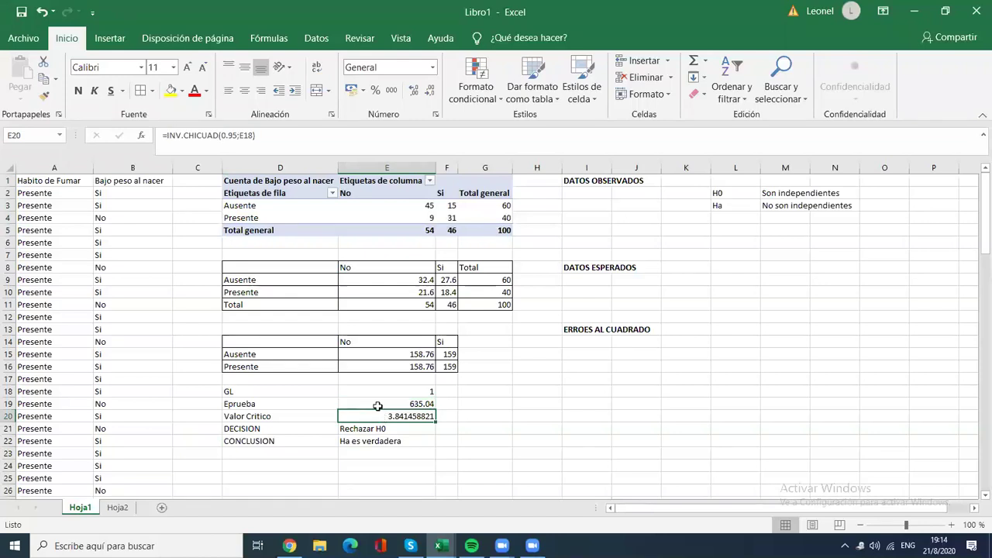
{"action": "left_click", "coordinate": [375, 428]}
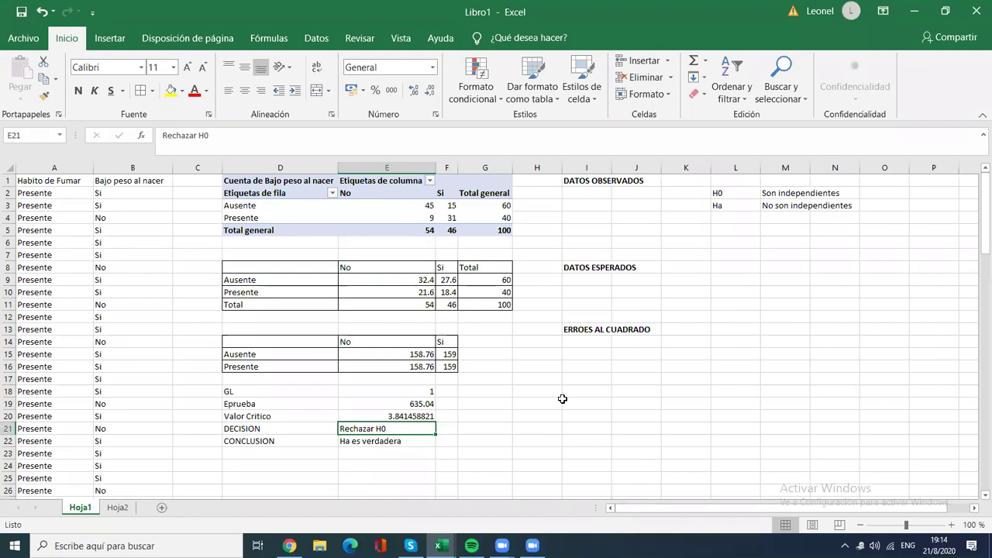
Examine both factors of the degrees-of-freedom formula in E18, leaving the formula unchanged
{"action": "left_click", "coordinate": [385, 392]}
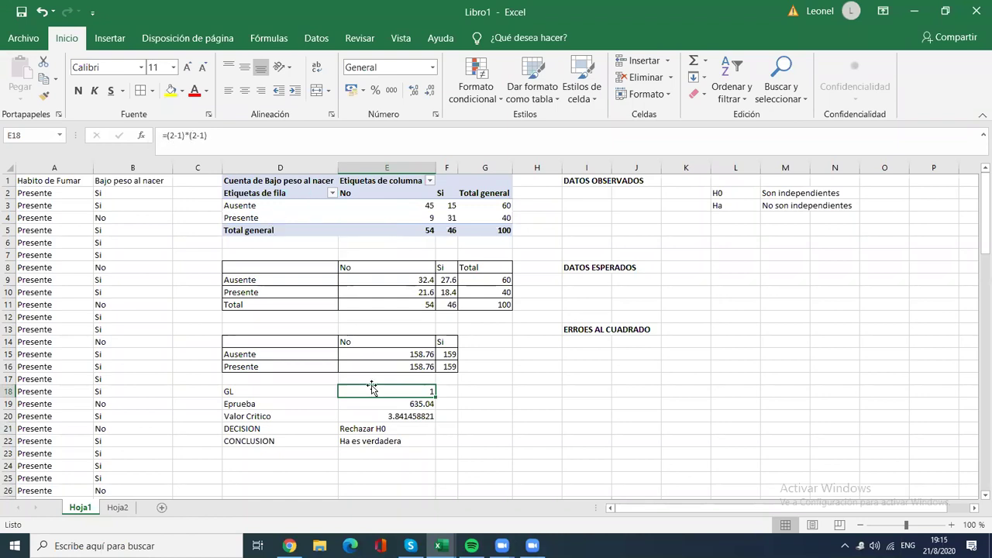
{"action": "left_click", "coordinate": [228, 138]}
{"action": "triple_click", "coordinate": [172, 132]}
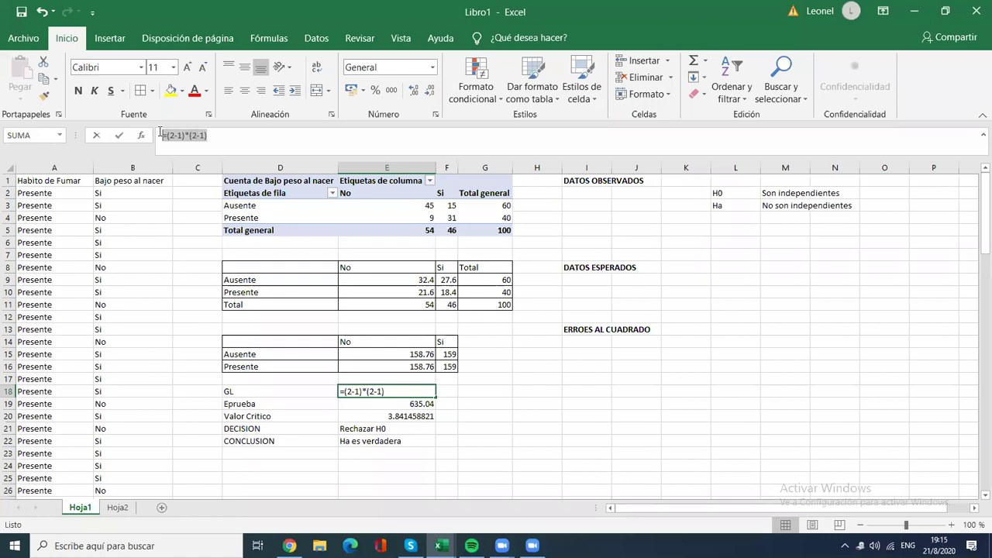
{"action": "left_click", "coordinate": [203, 136]}
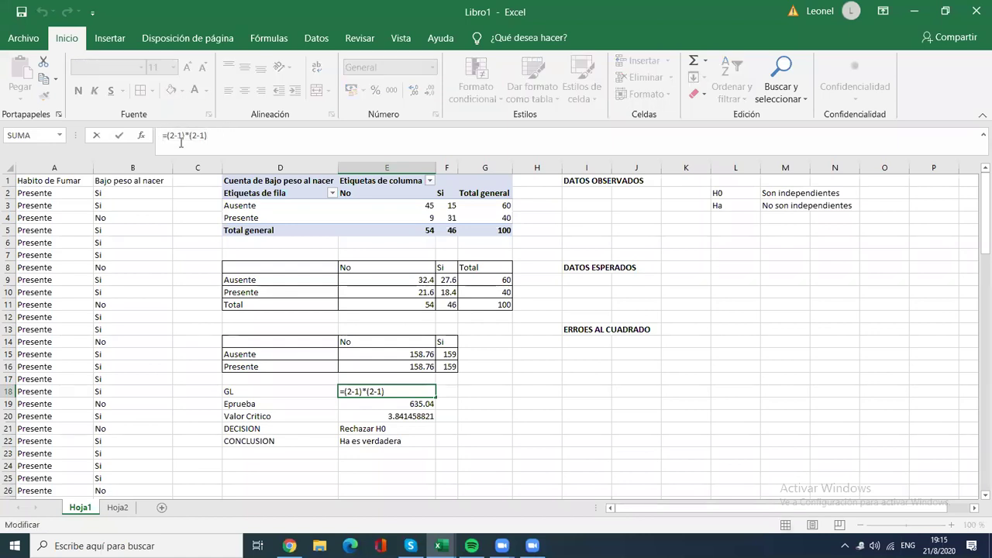
{"action": "left_click_drag", "start_coordinate": [170, 136], "coordinate": [179, 136]}
{"action": "double_click", "coordinate": [204, 135]}
{"action": "left_click", "coordinate": [179, 137]}
{"action": "left_click_drag", "start_coordinate": [200, 136], "coordinate": [204, 135]}
{"action": "left_click", "coordinate": [171, 136]}
{"action": "key", "text": "ctrl+Return"}
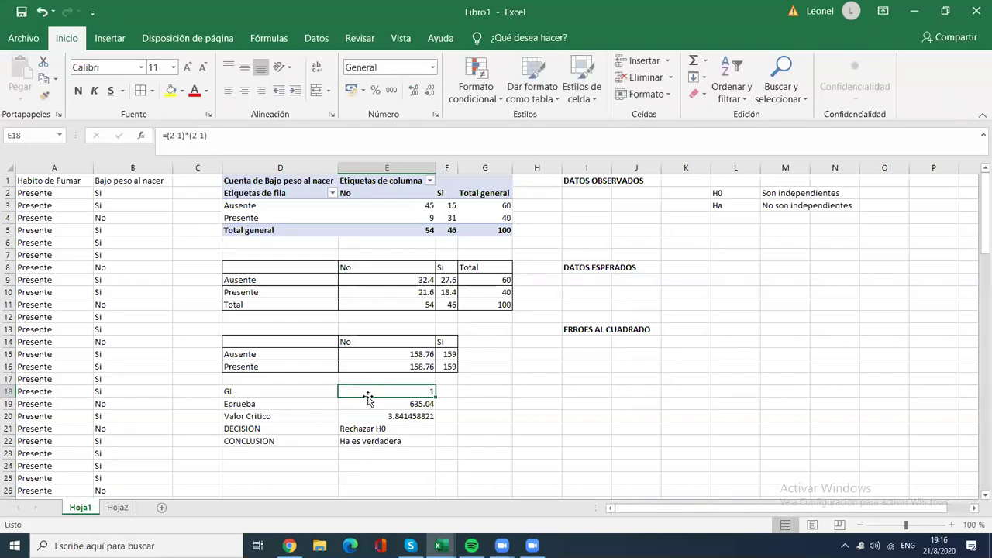
Inspect the critical-value formula in E20, the degrees of freedom in E18 and the squaring exponent in E15's formula
{"action": "left_click", "coordinate": [373, 415]}
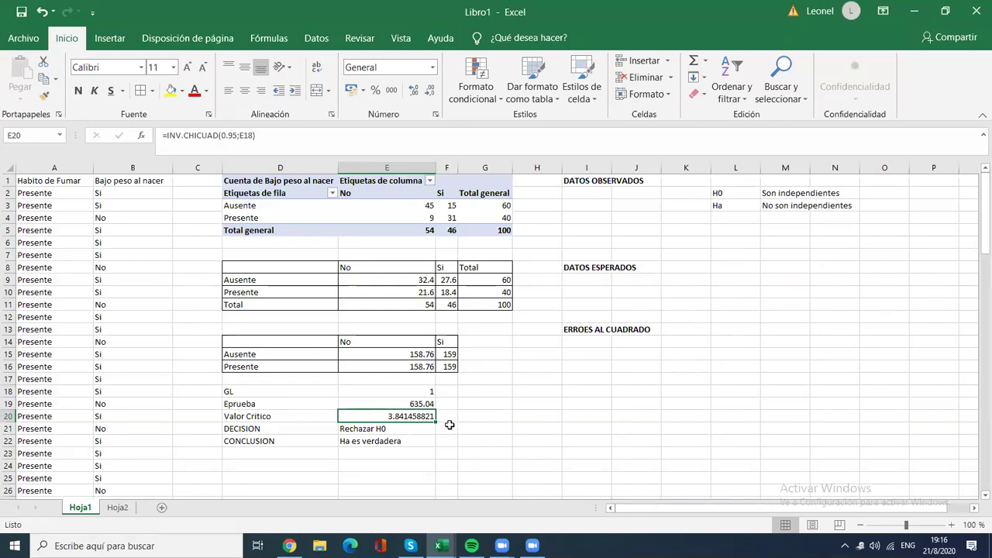
{"action": "left_click", "coordinate": [412, 391]}
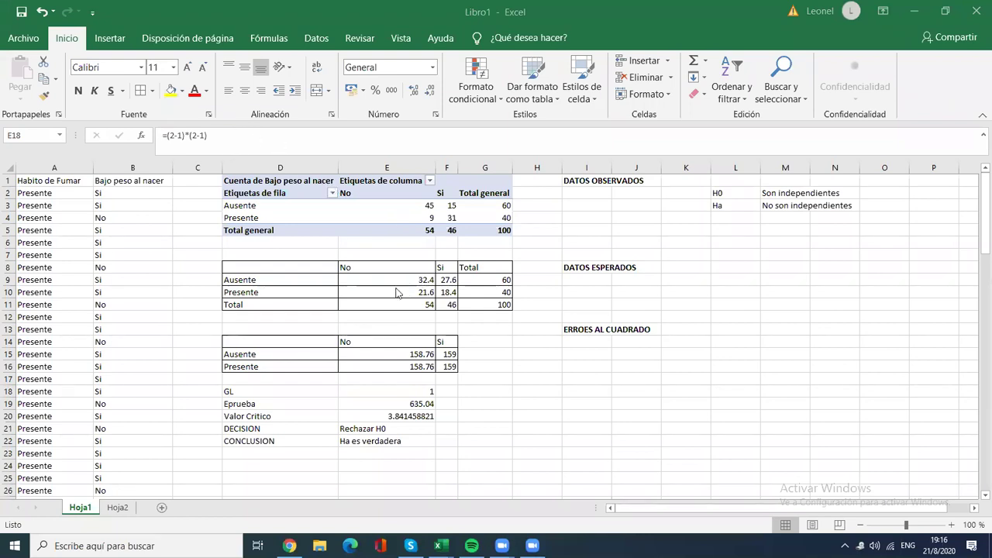
{"action": "left_click", "coordinate": [386, 354]}
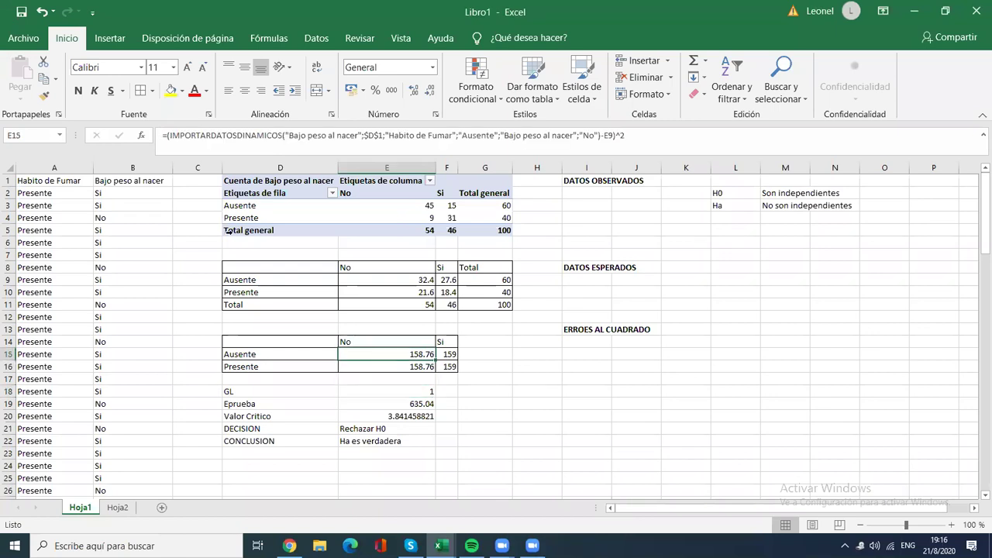
{"action": "left_click", "coordinate": [627, 135]}
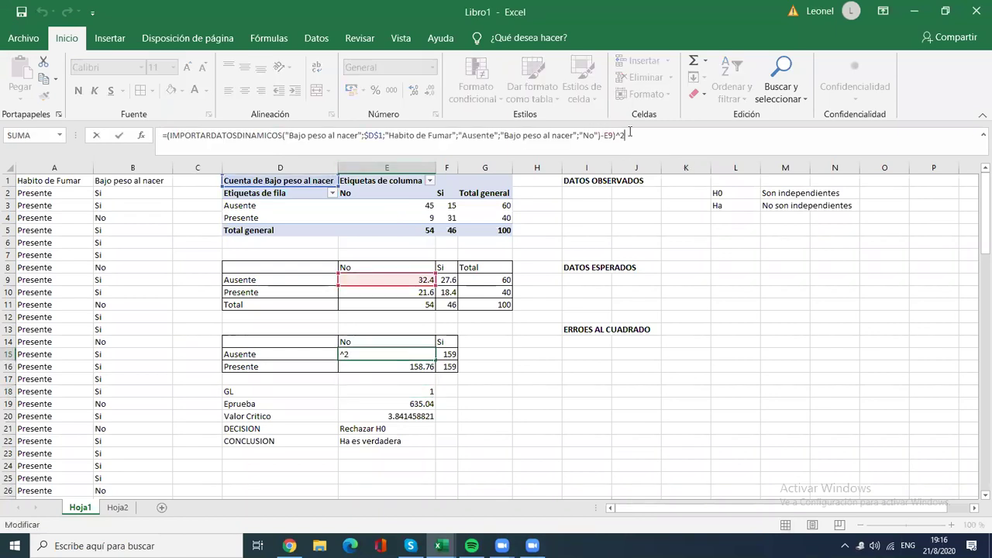
Try to find a squaring function by name in empty cell M15, starting formulas with =CUADRA, =CUAD and =SQ
{"action": "left_click", "coordinate": [799, 355]}
{"action": "type", "text": "="}
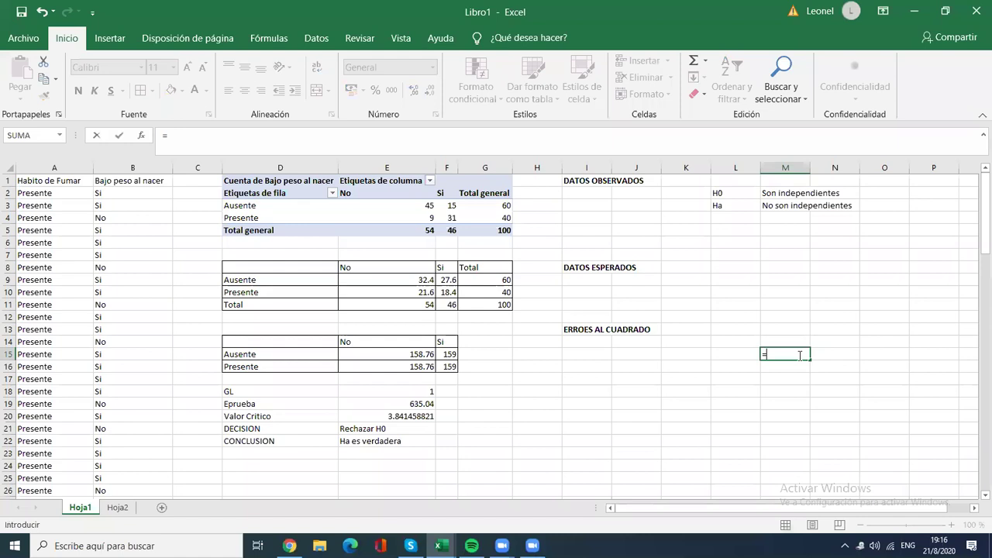
{"action": "type", "text": "CUADRA"}
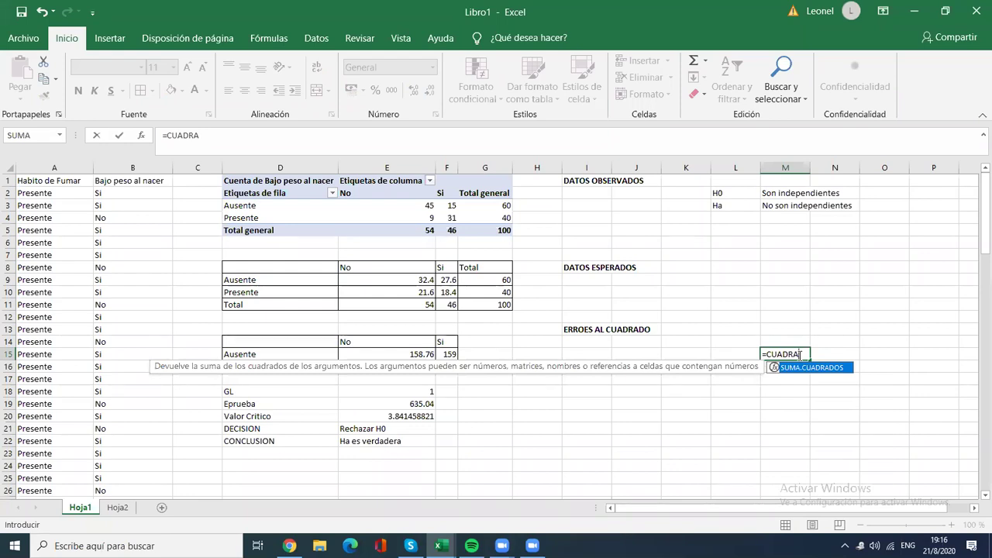
{"action": "key", "text": "BackSpace"}
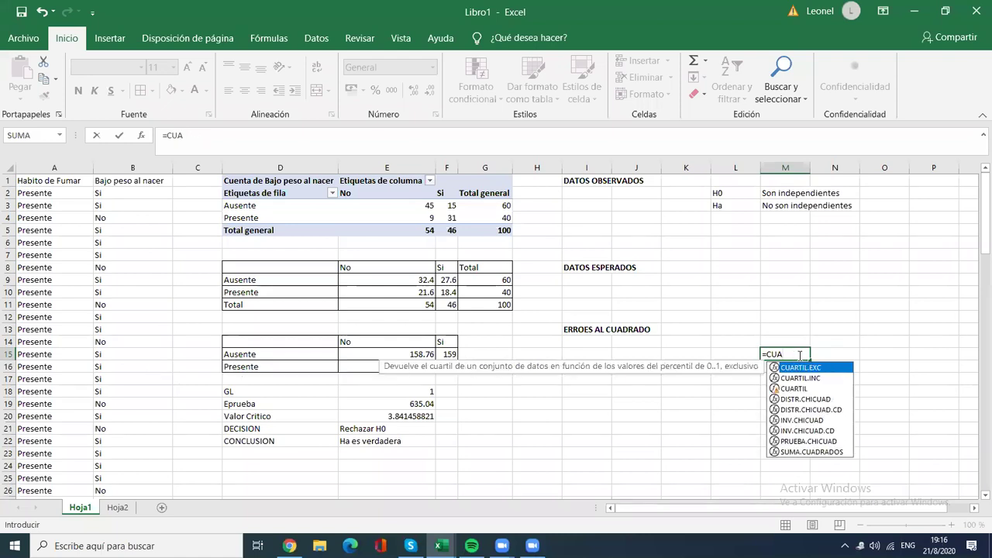
{"action": "type", "text": "D"}
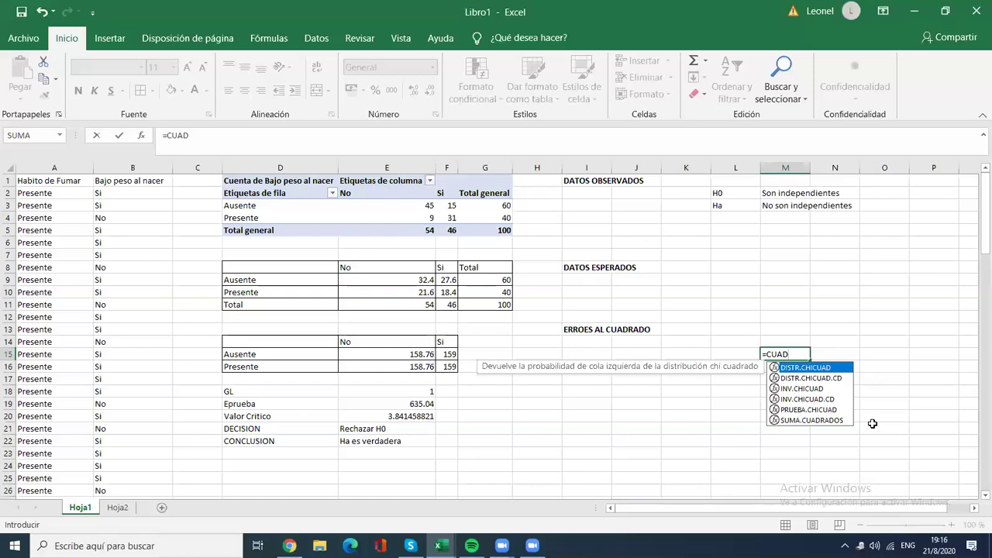
{"action": "key", "text": "BackSpace"}
{"action": "key", "text": "BackSpace"}
{"action": "key", "text": "BackSpace"}
{"action": "key", "text": "BackSpace"}
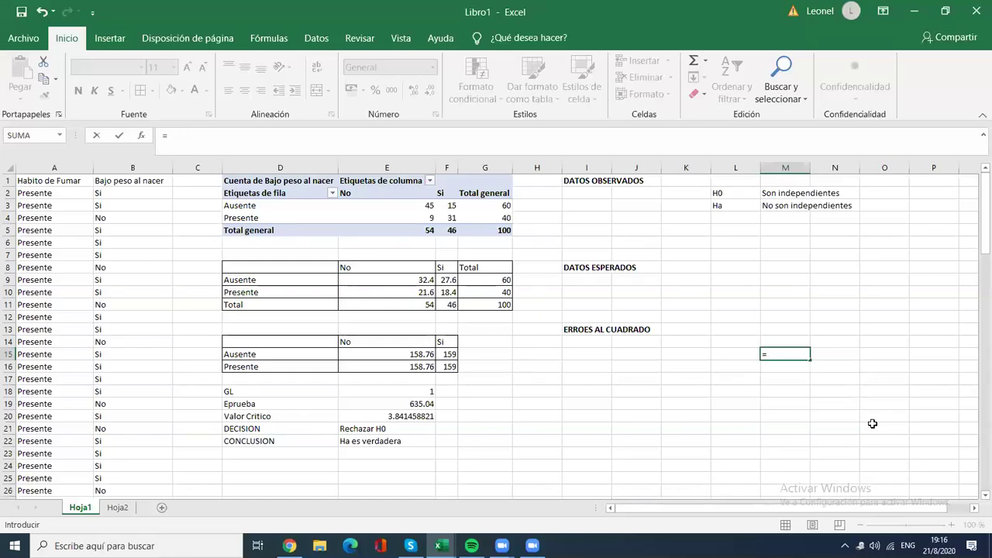
{"action": "type", "text": "SQ"}
{"action": "key", "text": "Escape"}
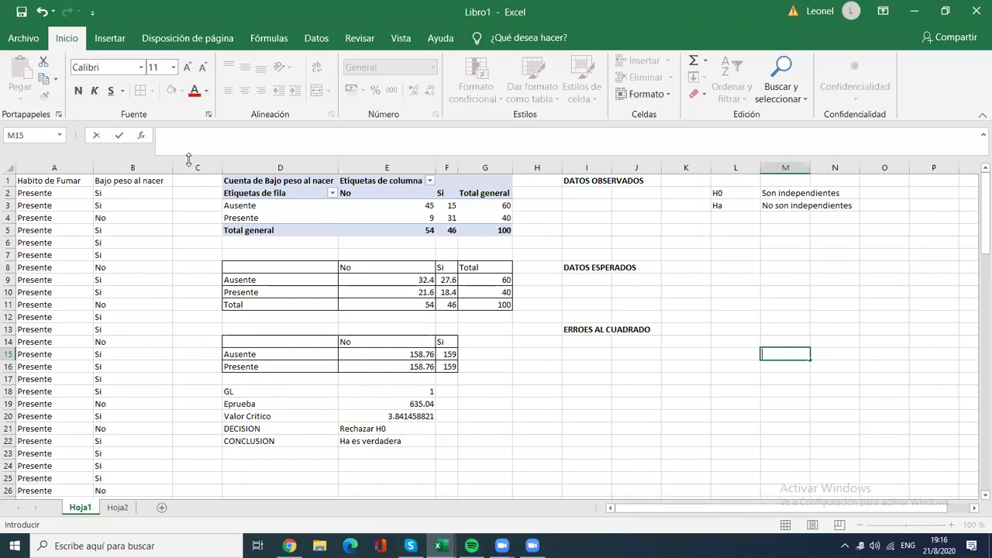
Open the function browser for cell M15 and limit the list to the Matemáticas y trigonométricas category
{"action": "left_click", "coordinate": [141, 135]}
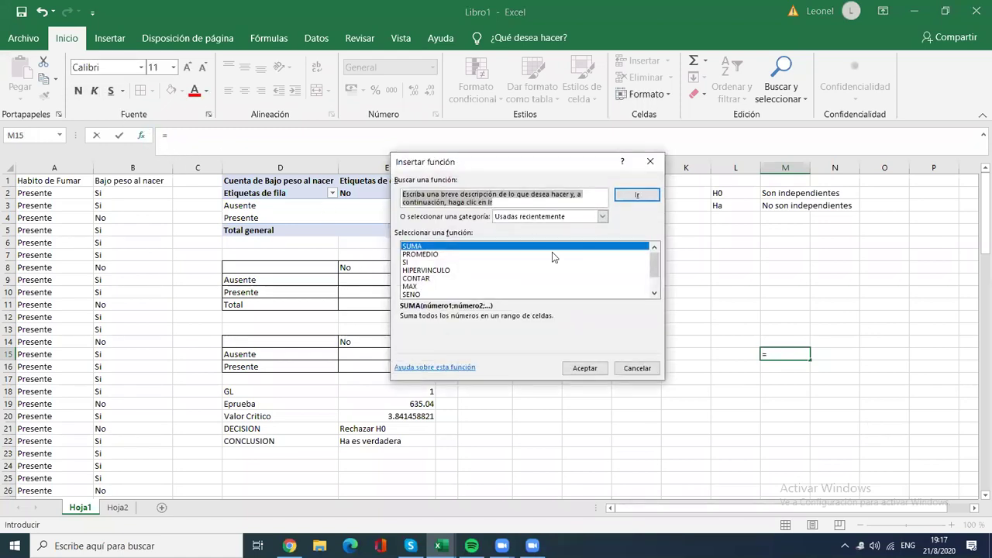
{"action": "left_click", "coordinate": [654, 293]}
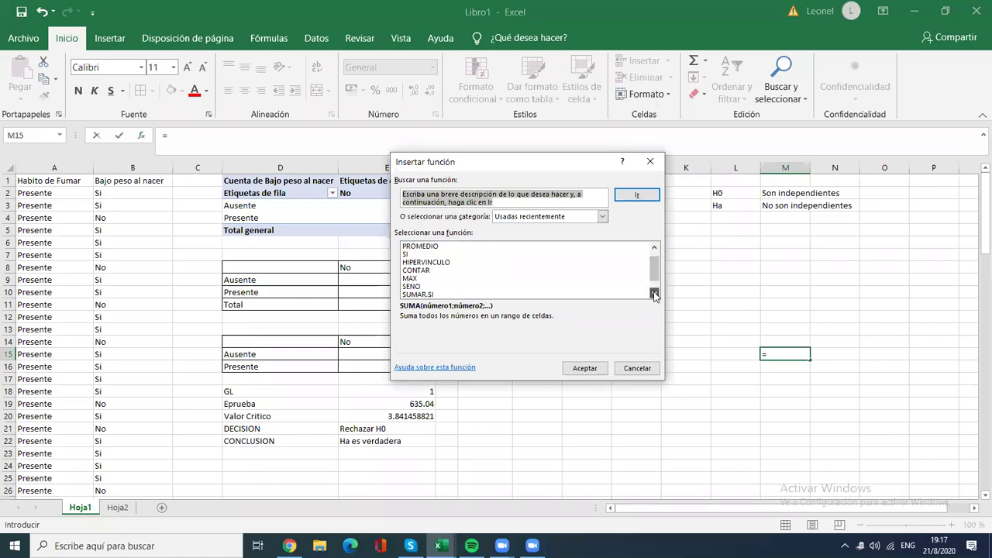
{"action": "left_click", "coordinate": [602, 216]}
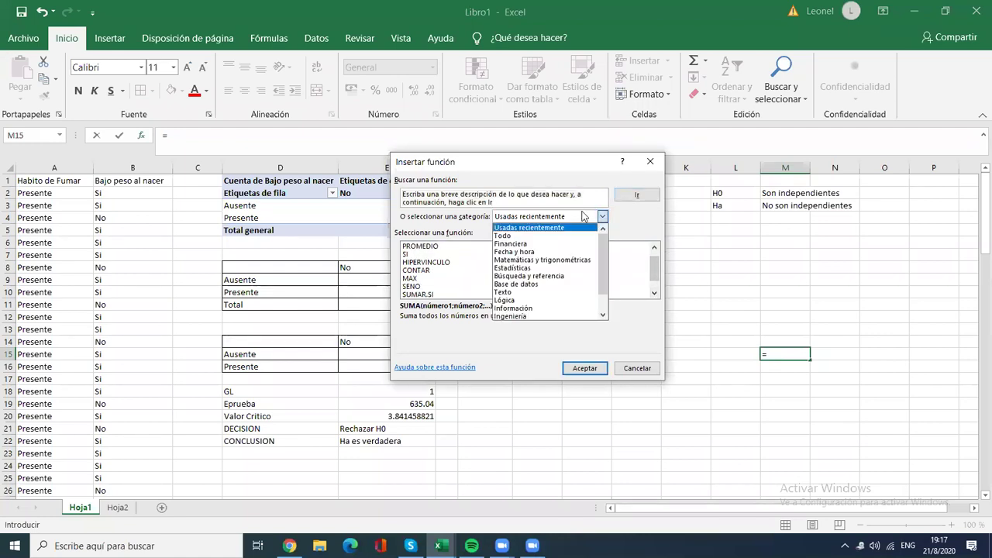
{"action": "left_click", "coordinate": [581, 261]}
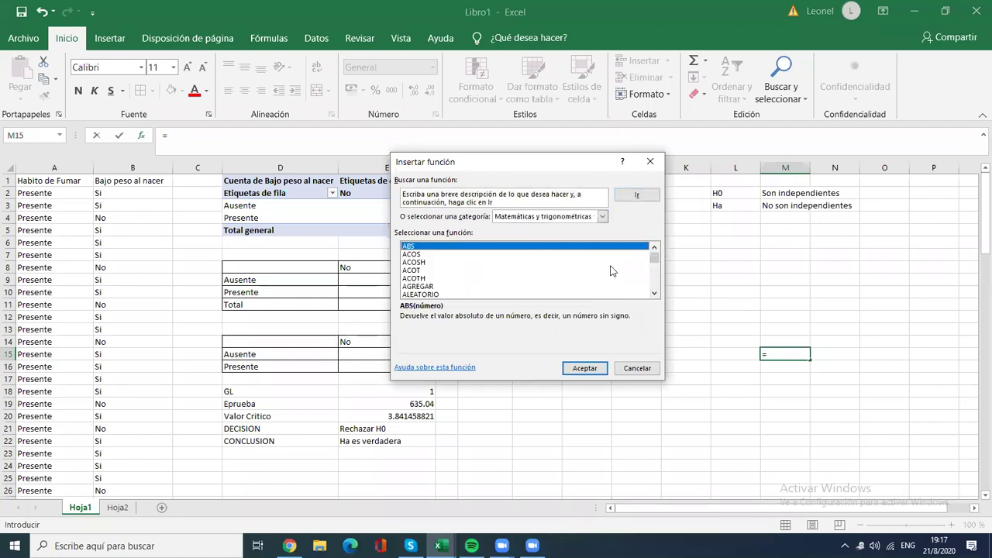
Look through the mathematical and trigonometric functions for a squaring function, and leave the browser without inserting one
{"action": "double_click", "coordinate": [654, 292]}
{"action": "double_click", "coordinate": [654, 292]}
{"action": "double_click", "coordinate": [655, 292]}
{"action": "double_click", "coordinate": [654, 293]}
{"action": "double_click", "coordinate": [654, 292]}
{"action": "double_click", "coordinate": [654, 292]}
{"action": "left_click", "coordinate": [655, 292]}
{"action": "double_click", "coordinate": [654, 292]}
{"action": "double_click", "coordinate": [654, 292]}
{"action": "left_click", "coordinate": [654, 292]}
{"action": "left_click", "coordinate": [655, 292]}
{"action": "double_click", "coordinate": [655, 292]}
{"action": "left_click", "coordinate": [655, 293]}
{"action": "left_click", "coordinate": [654, 293]}
{"action": "left_click", "coordinate": [655, 293]}
{"action": "left_click", "coordinate": [654, 293]}
{"action": "double_click", "coordinate": [655, 293]}
{"action": "left_click", "coordinate": [655, 293]}
{"action": "double_click", "coordinate": [655, 293]}
{"action": "left_click", "coordinate": [655, 293]}
{"action": "left_click", "coordinate": [655, 293]}
{"action": "left_click", "coordinate": [655, 293]}
{"action": "double_click", "coordinate": [655, 293]}
{"action": "left_click", "coordinate": [655, 293]}
{"action": "left_click", "coordinate": [655, 293]}
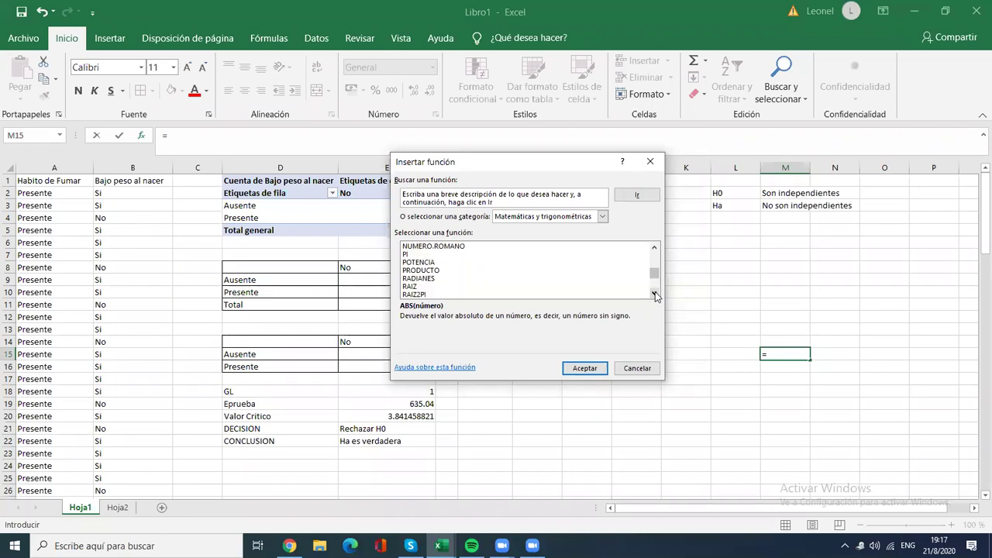
{"action": "double_click", "coordinate": [655, 293]}
{"action": "double_click", "coordinate": [655, 293]}
{"action": "left_click", "coordinate": [655, 293]}
{"action": "double_click", "coordinate": [655, 294]}
{"action": "left_click", "coordinate": [655, 293]}
{"action": "left_click", "coordinate": [655, 293]}
{"action": "left_click", "coordinate": [655, 293]}
{"action": "left_click", "coordinate": [655, 293]}
{"action": "double_click", "coordinate": [655, 293]}
{"action": "double_click", "coordinate": [655, 293]}
{"action": "left_click", "coordinate": [655, 293]}
{"action": "left_click", "coordinate": [655, 293]}
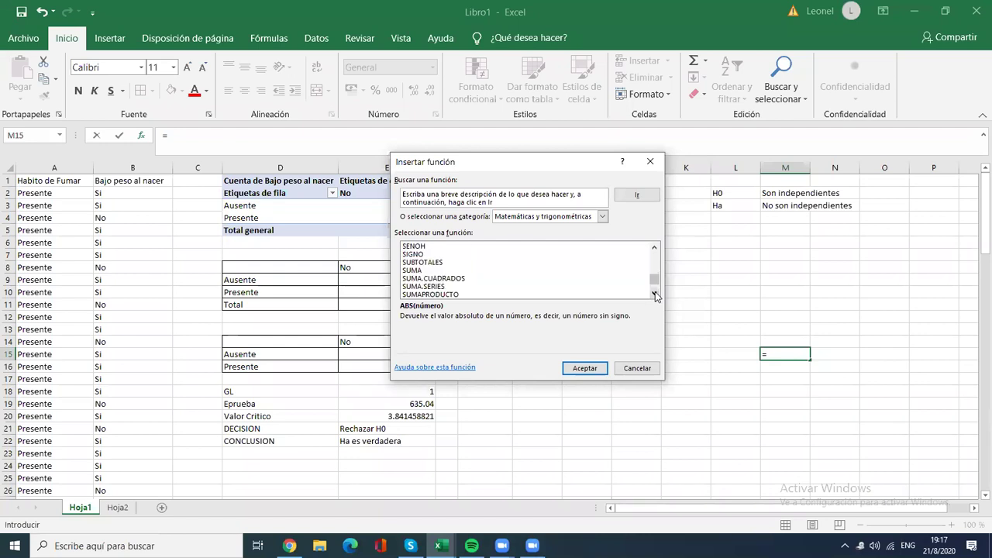
{"action": "double_click", "coordinate": [655, 293]}
{"action": "double_click", "coordinate": [655, 293]}
{"action": "double_click", "coordinate": [655, 293]}
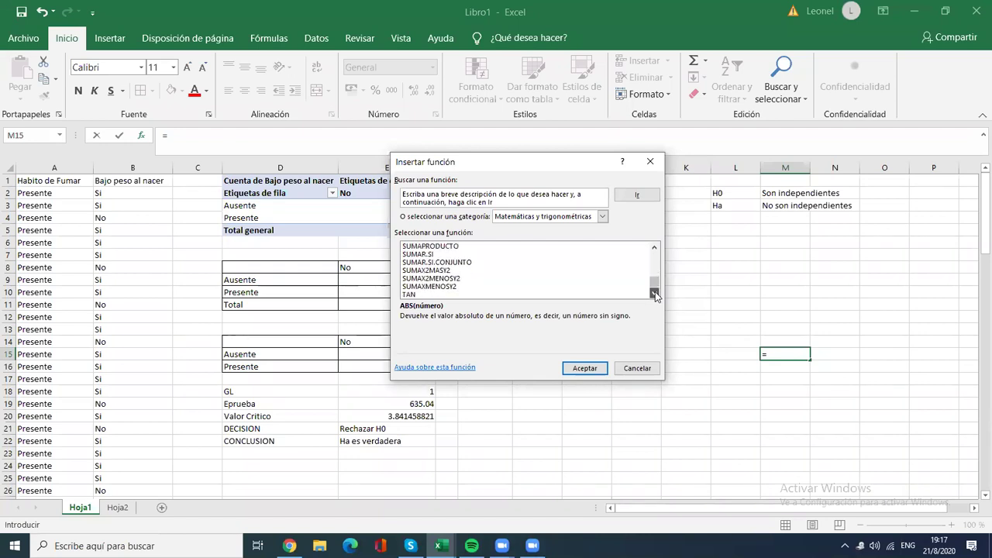
{"action": "left_click", "coordinate": [655, 293]}
{"action": "left_click", "coordinate": [655, 293]}
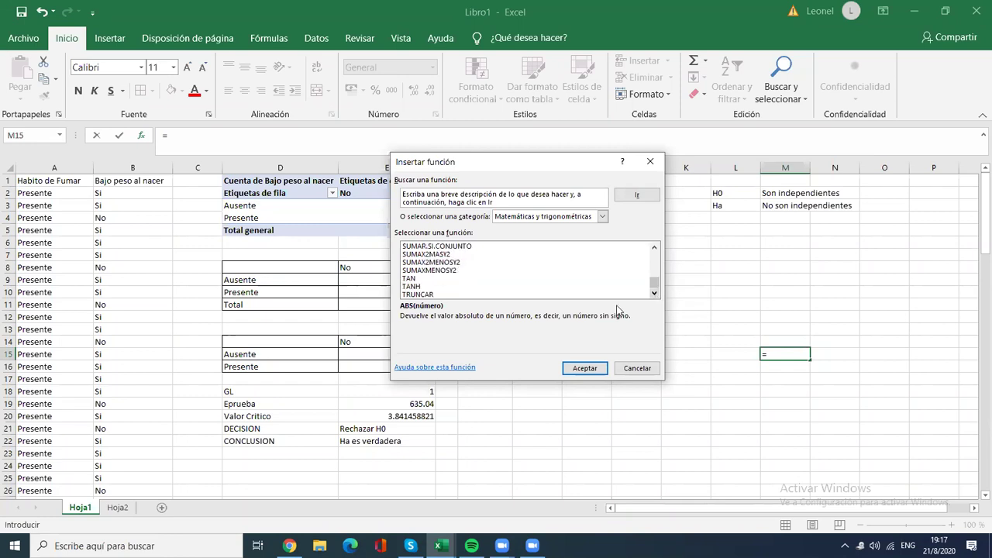
{"action": "left_click", "coordinate": [651, 161]}
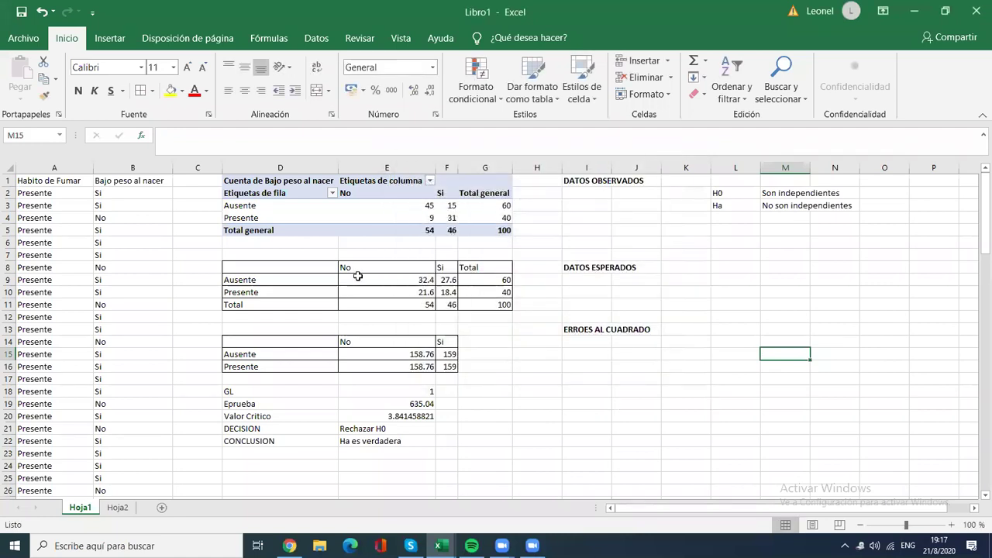
Examine the squared-error formulas in E16 and E15, highlighting E15's observed-minus-expected difference and its ^2 exponent, without changing them
{"action": "left_click", "coordinate": [384, 364]}
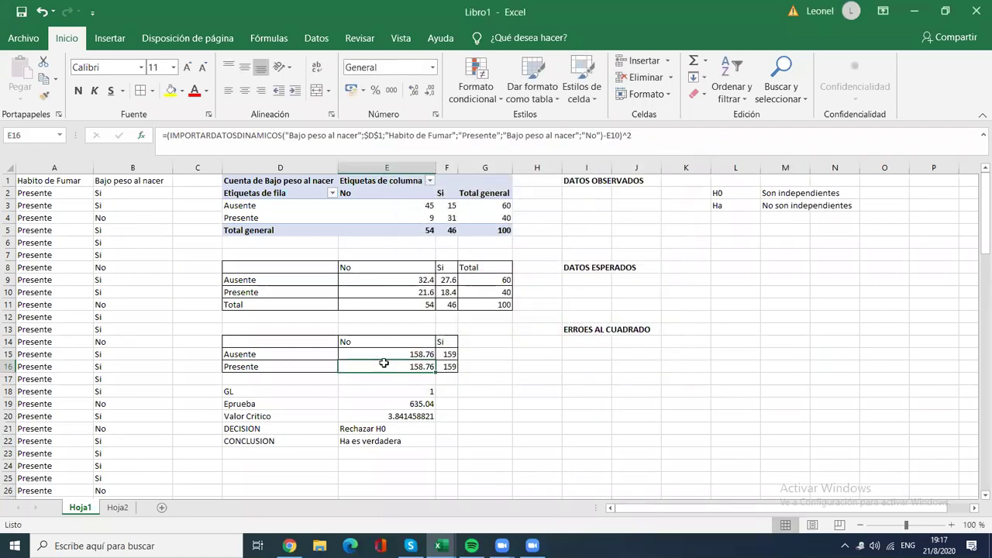
{"action": "left_click", "coordinate": [381, 355]}
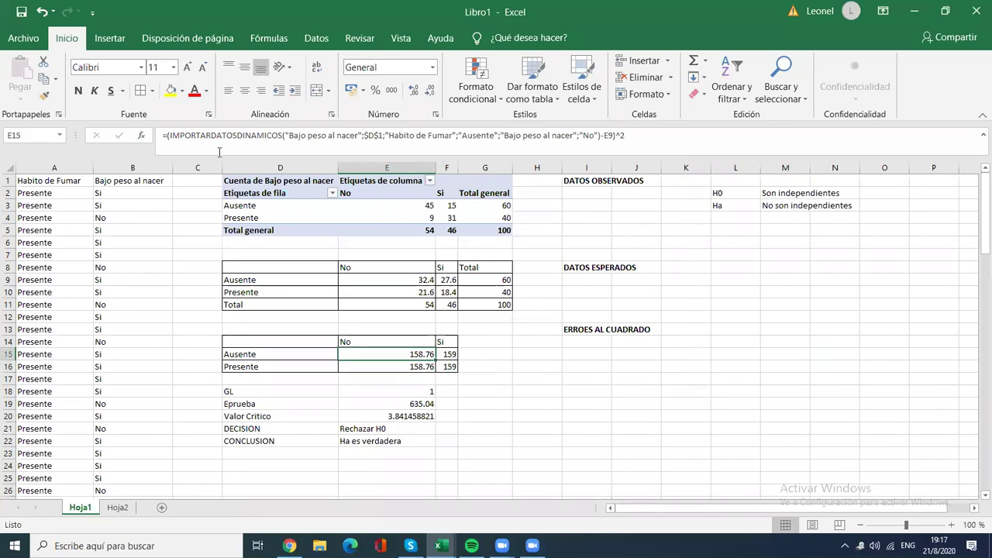
{"action": "left_click_drag", "start_coordinate": [168, 137], "coordinate": [619, 127]}
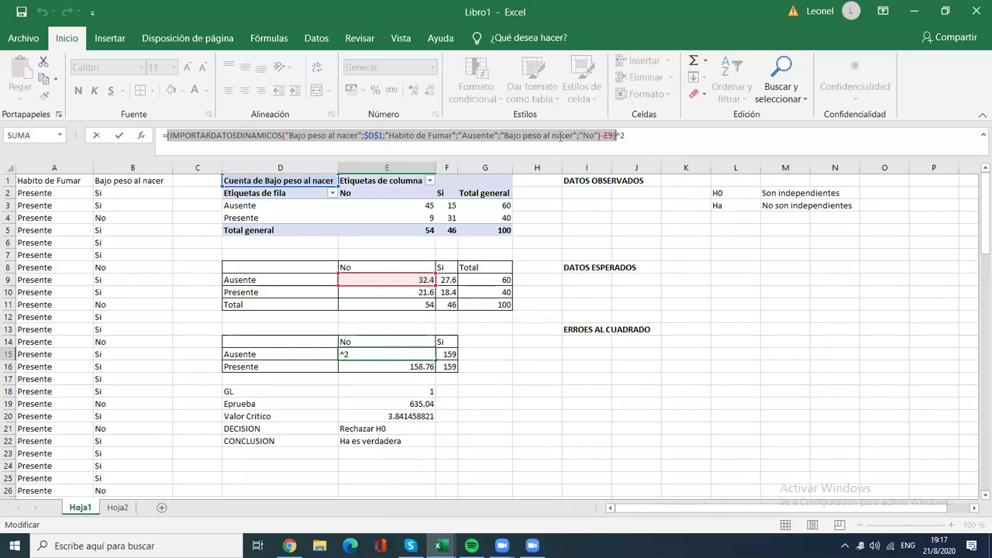
{"action": "left_click", "coordinate": [617, 136]}
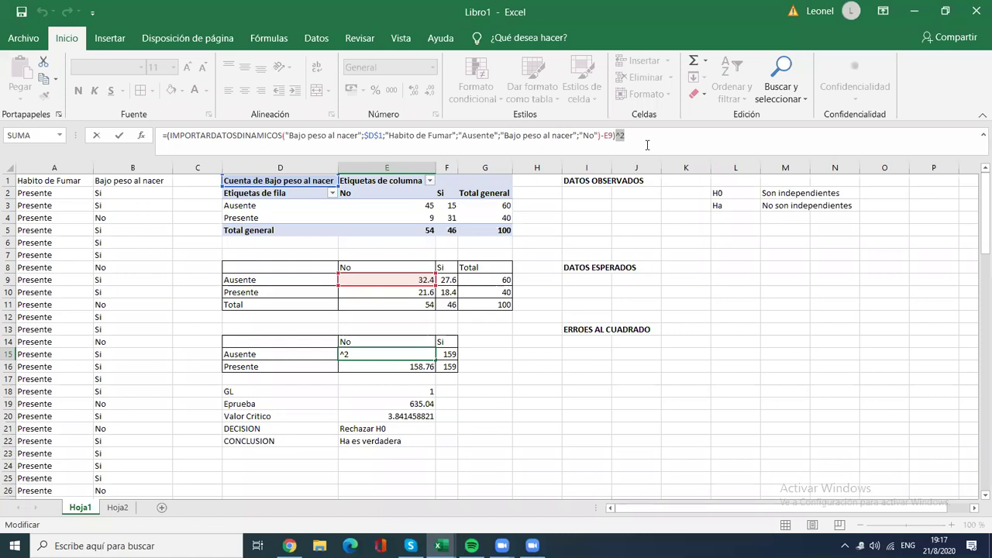
{"action": "left_click", "coordinate": [651, 143]}
{"action": "left_click_drag", "start_coordinate": [617, 136], "coordinate": [632, 137]}
{"action": "left_click", "coordinate": [632, 136]}
{"action": "left_click_drag", "start_coordinate": [615, 135], "coordinate": [627, 137]}
{"action": "left_click", "coordinate": [633, 141]}
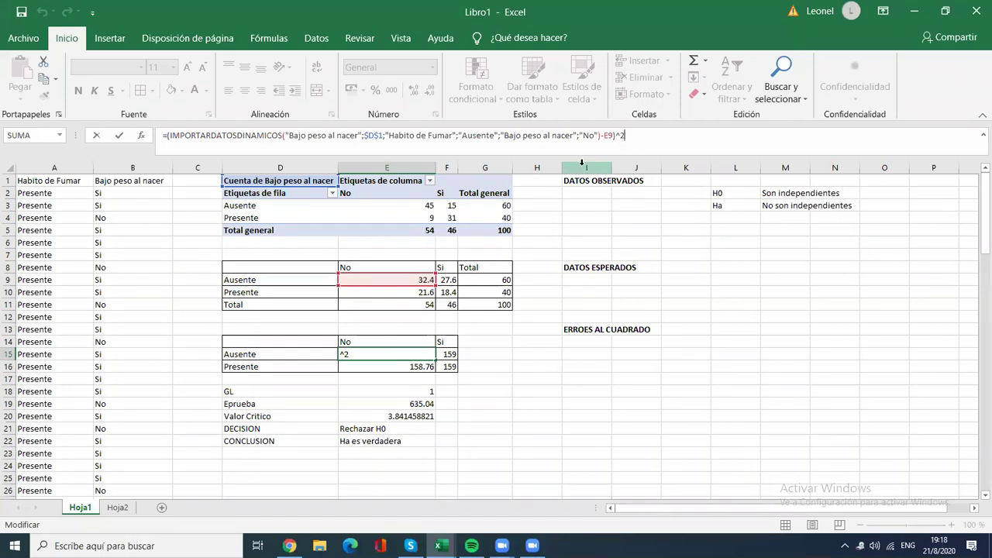
{"action": "left_click", "coordinate": [142, 183]}
{"action": "left_click", "coordinate": [181, 181]}
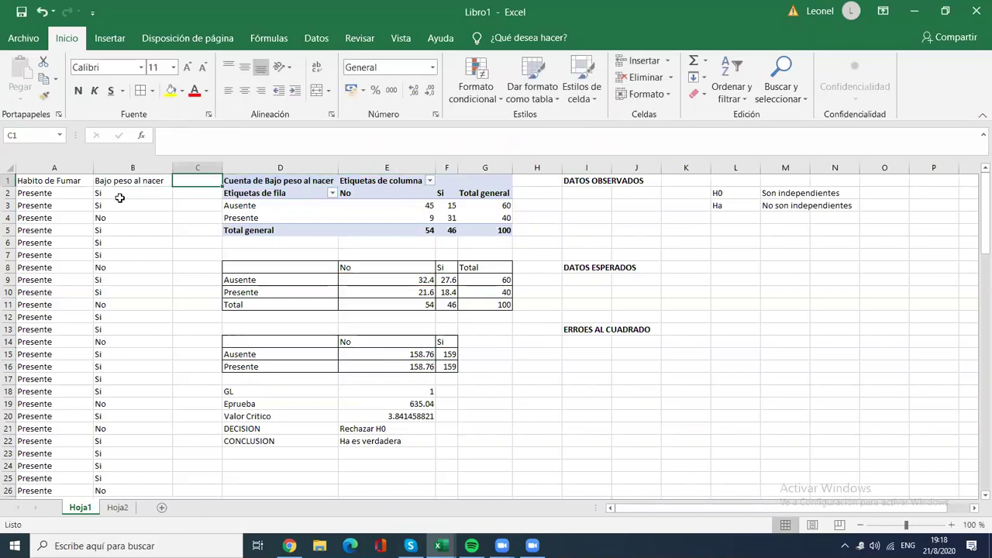
Review the first rows of the Habito de Fumar and Bajo peso al nacer data, checking Hoja2 briefly in between
{"action": "left_click_drag", "start_coordinate": [67, 182], "coordinate": [196, 232]}
{"action": "left_click", "coordinate": [642, 403]}
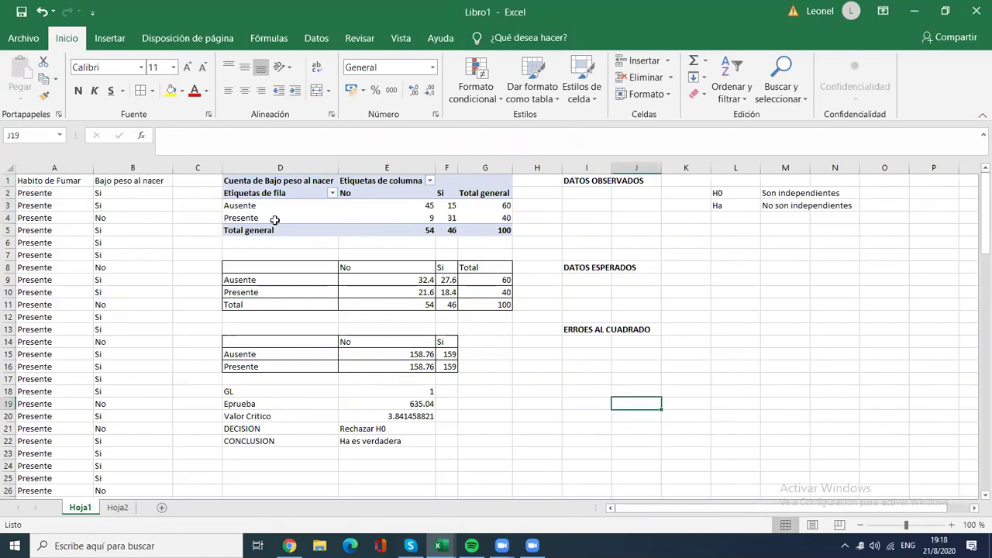
{"action": "left_click", "coordinate": [210, 179]}
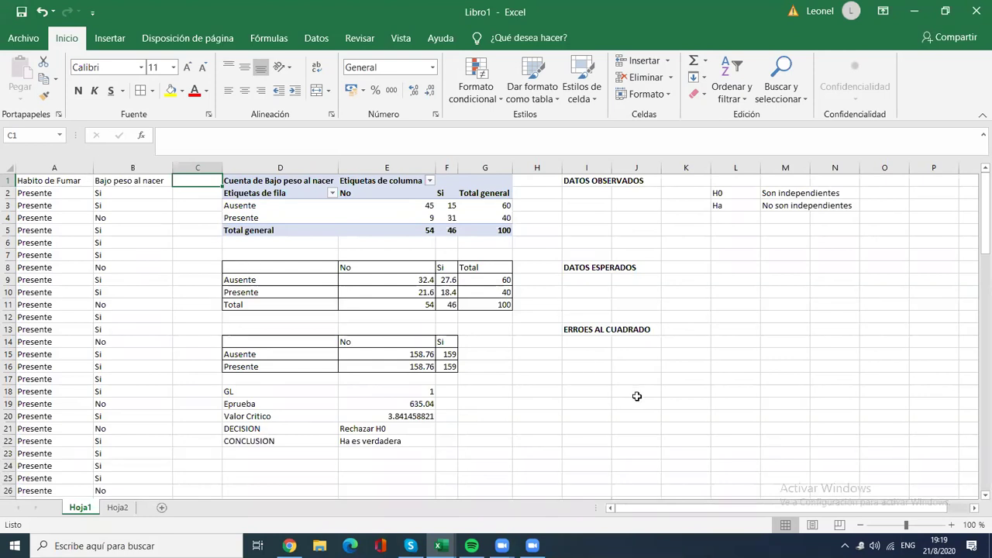
{"action": "left_click", "coordinate": [115, 508]}
{"action": "left_click", "coordinate": [78, 508]}
{"action": "left_click_drag", "start_coordinate": [59, 180], "coordinate": [132, 231]}
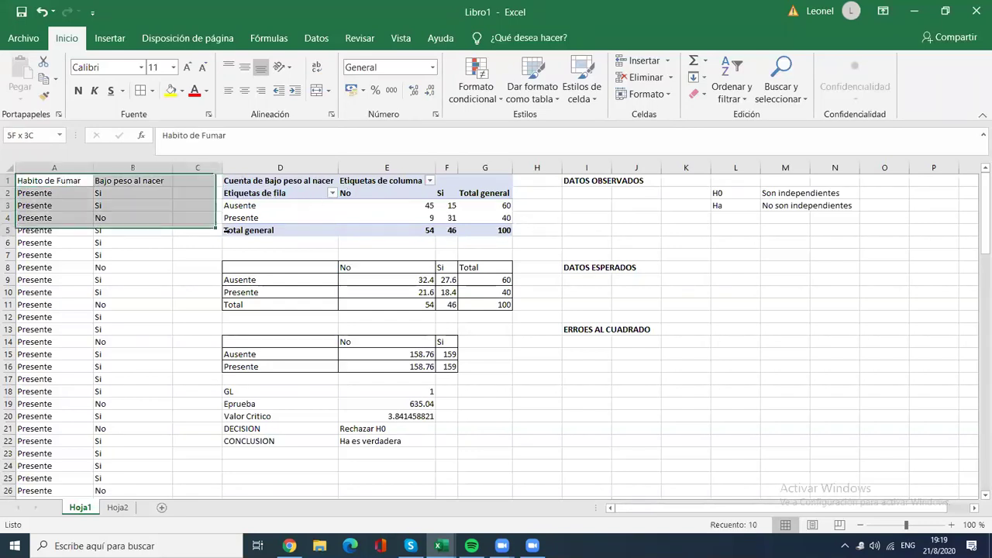
{"action": "left_click", "coordinate": [749, 304]}
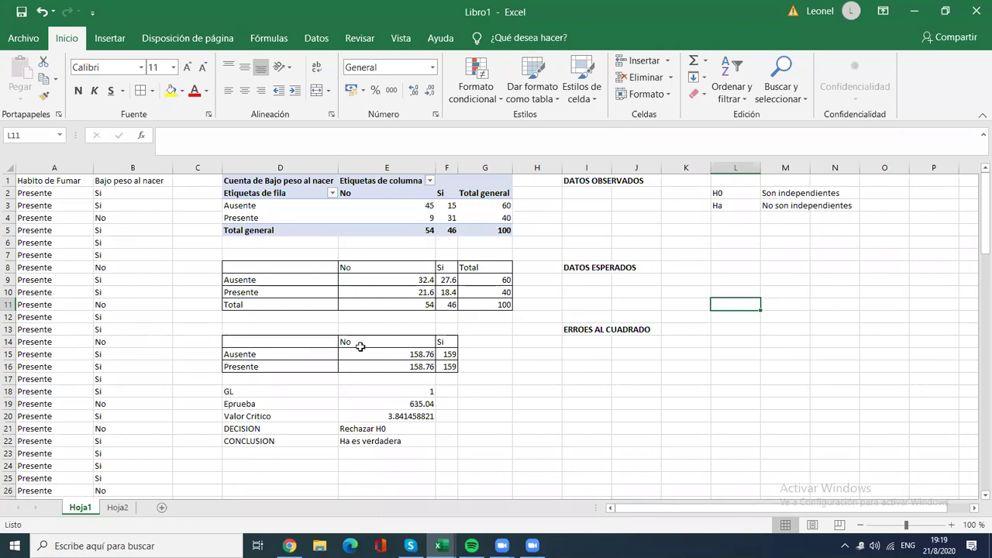
Review the recorded conclusion in E22 and the decision in E21
{"action": "left_click", "coordinate": [362, 430]}
{"action": "left_click", "coordinate": [363, 436]}
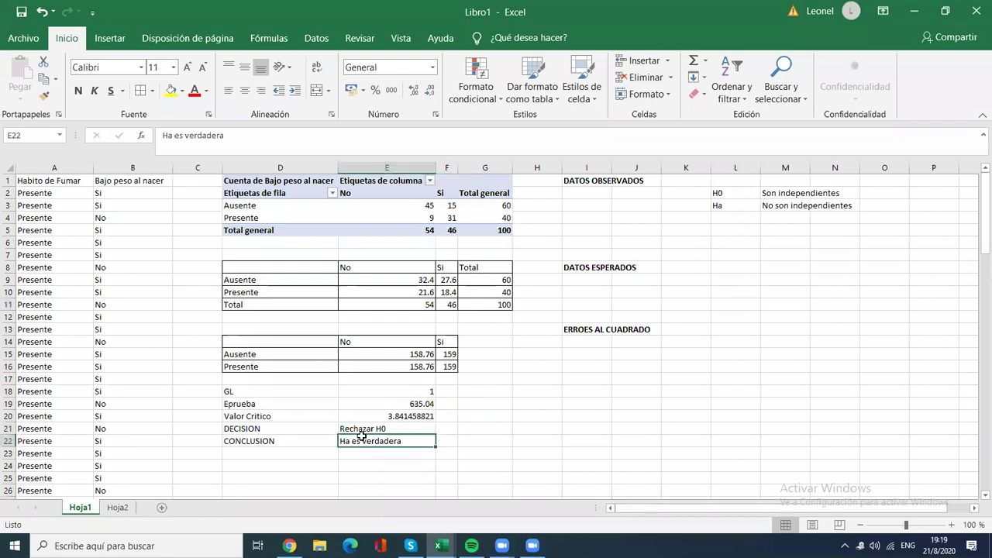
{"action": "left_click", "coordinate": [361, 428]}
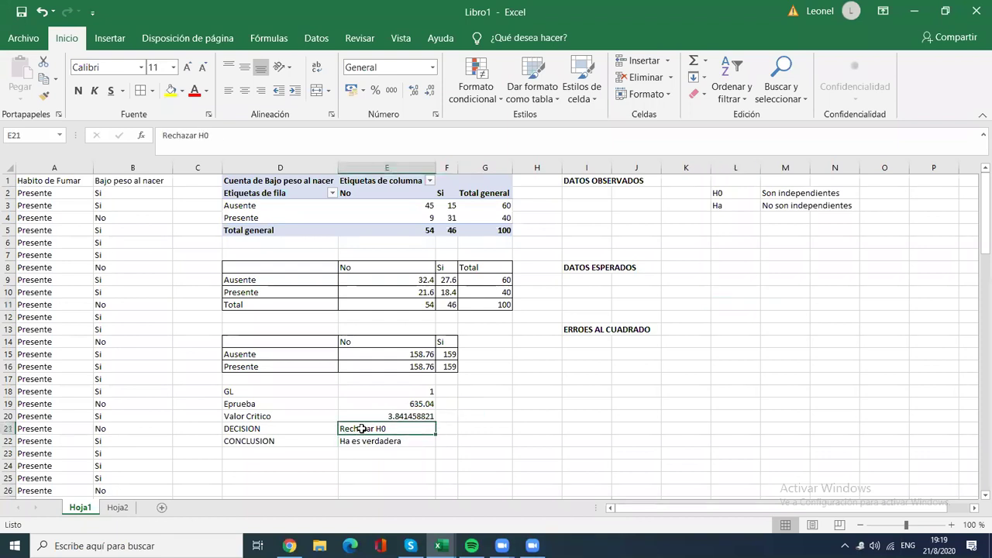